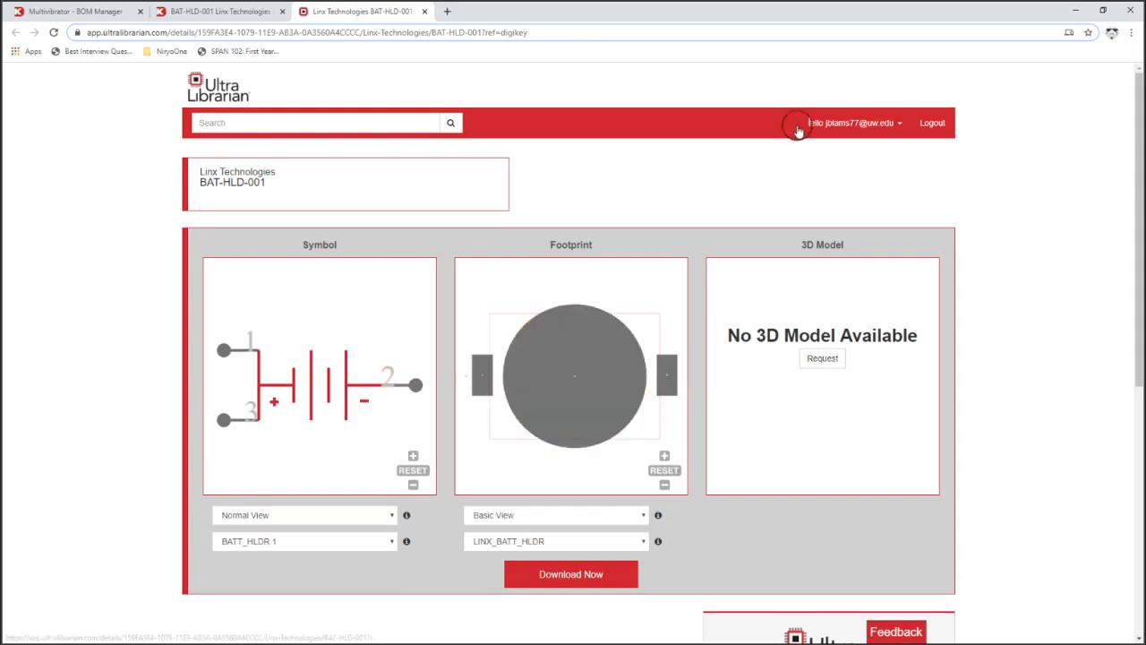
pyautogui.scroll(-3, 712, 273)
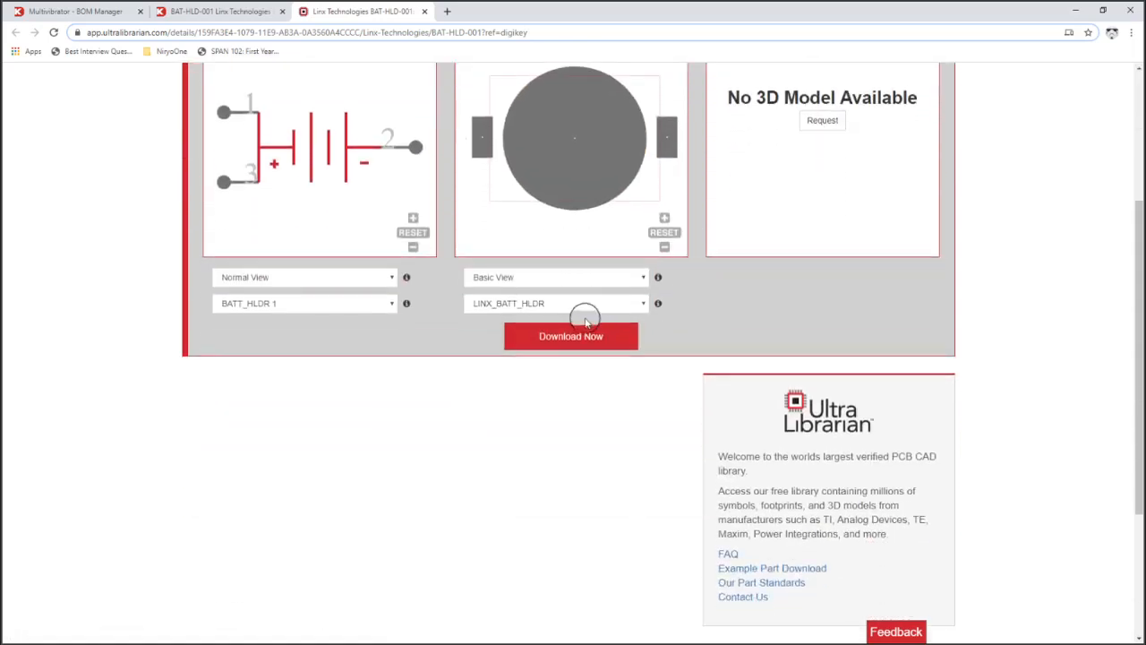
# - Download the BAT-HLD-001 CAD files from Ultra Librarian in Eagle v6+ format as a zip
pyautogui.click(566, 338)
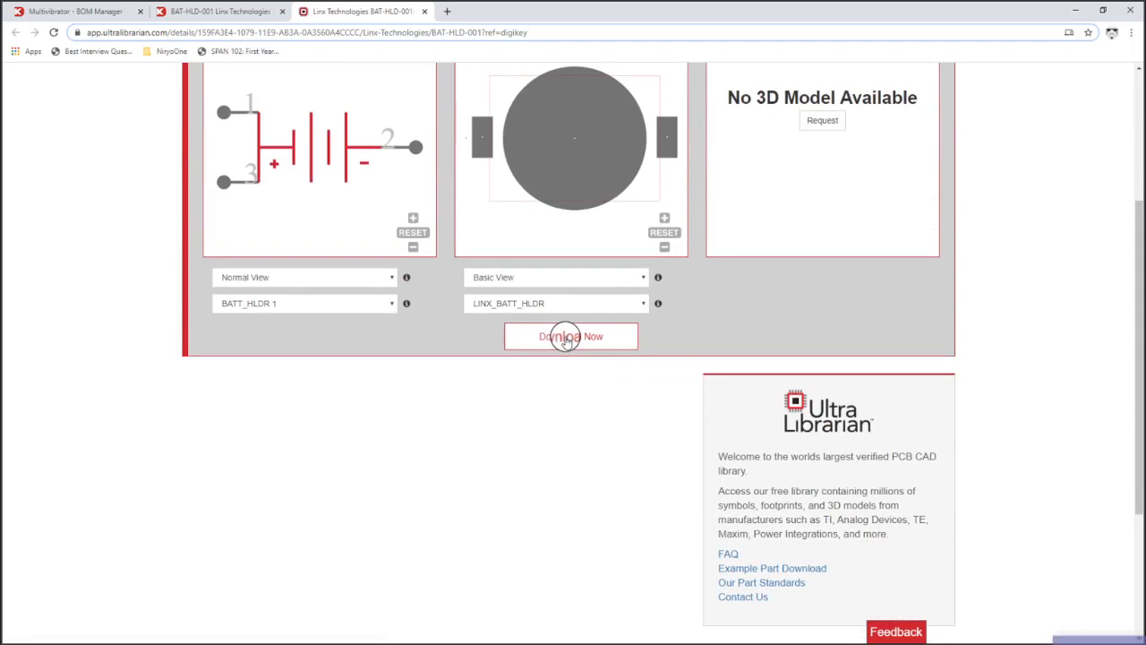
pyautogui.click(566, 338)
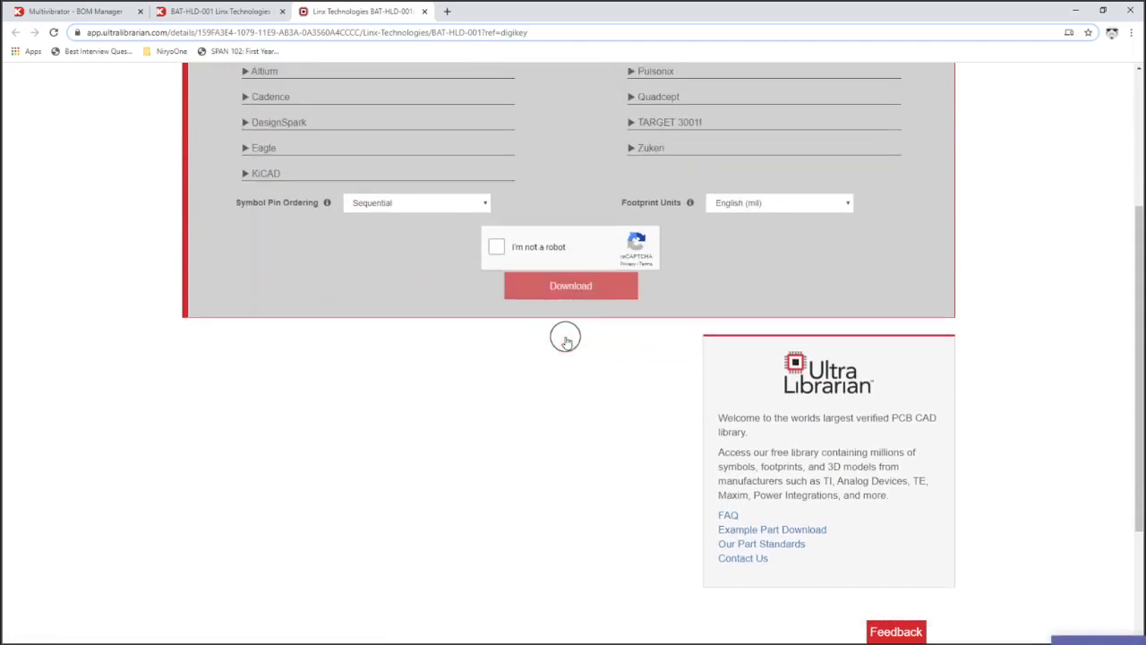
pyautogui.click(246, 148)
pyautogui.scroll(1, 228, 266)
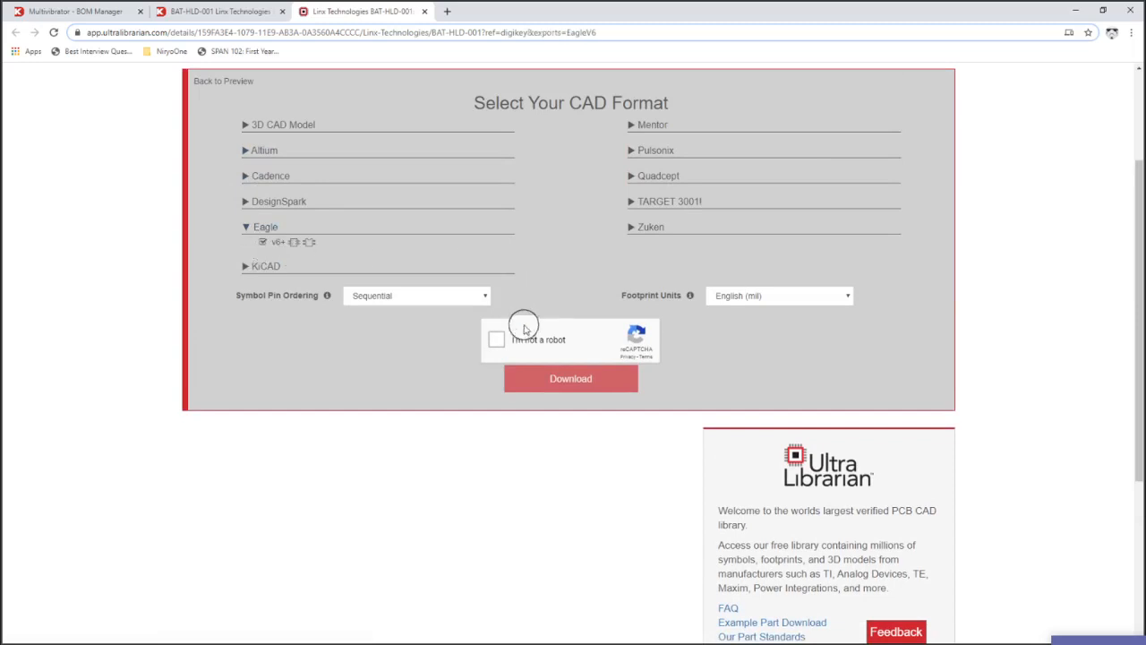
pyautogui.click(497, 339)
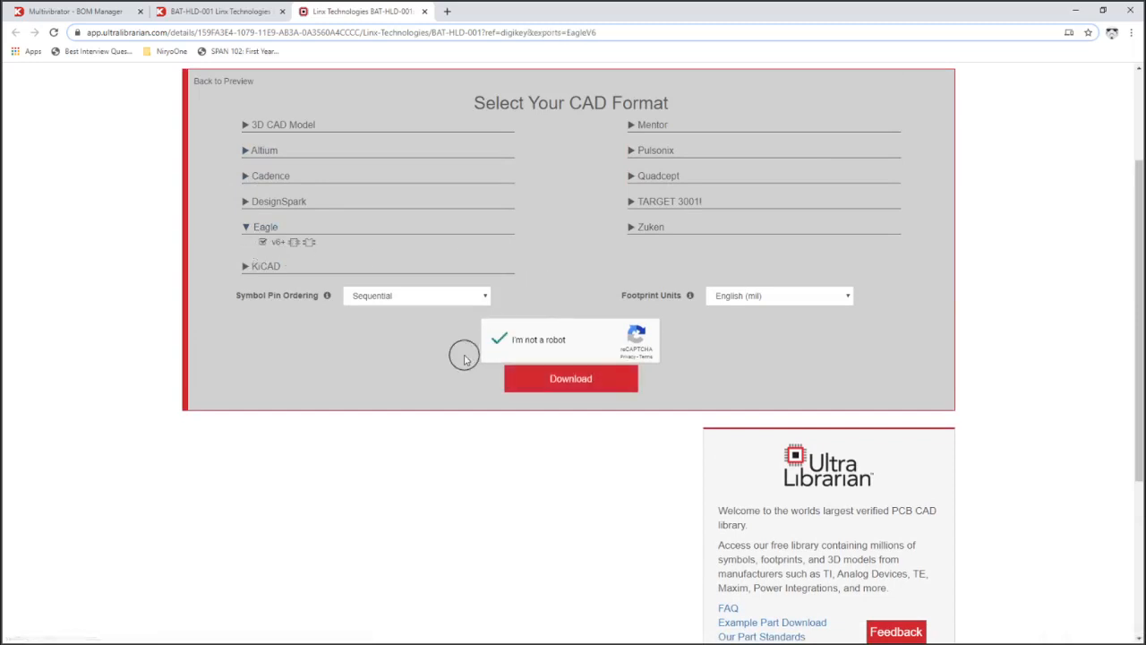
pyautogui.click(537, 382)
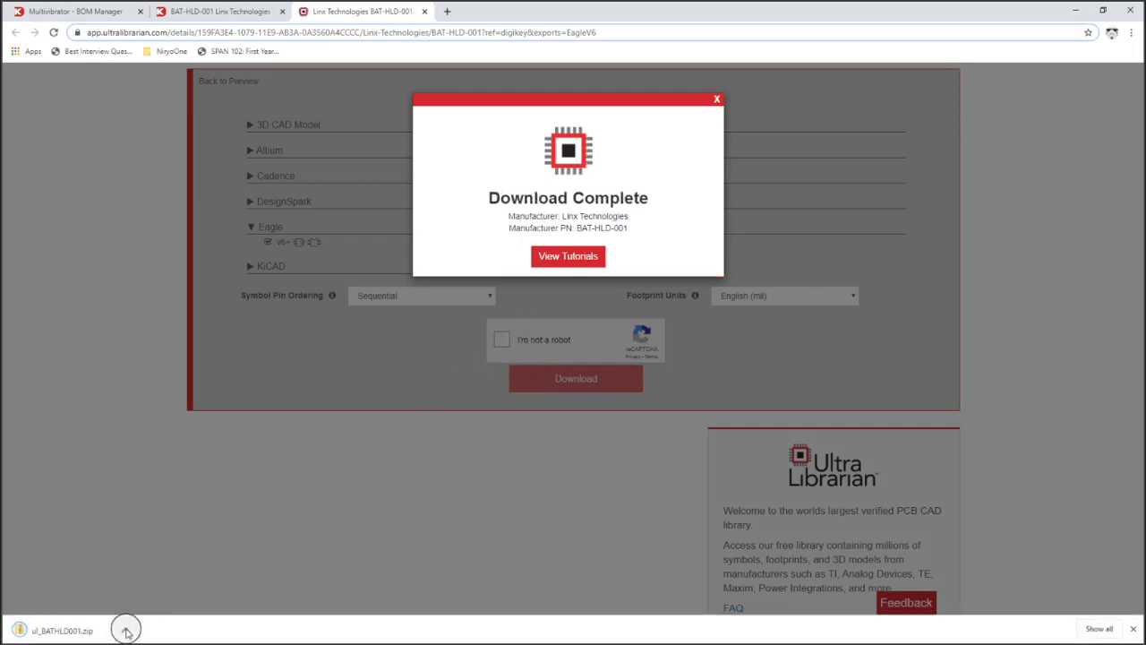
pyautogui.click(126, 632)
# - Copy the downloaded ul_BATHLD001.zip from the Downloads folder
pyautogui.click(158, 585)
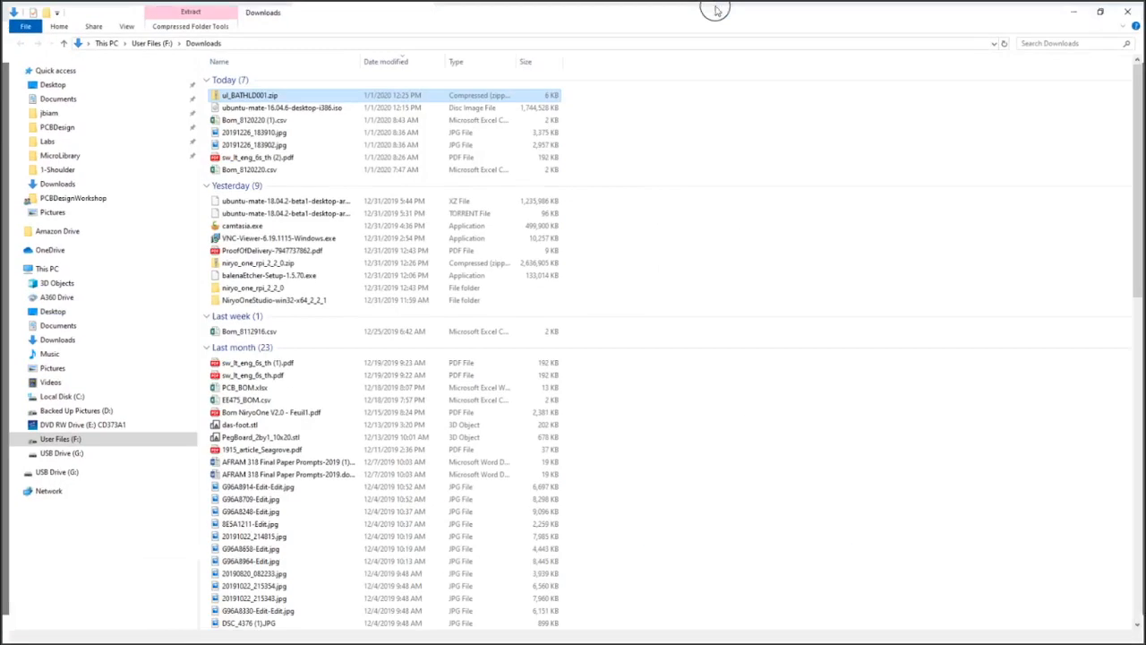
pyautogui.click(276, 92)
pyautogui.rightClick(276, 92)
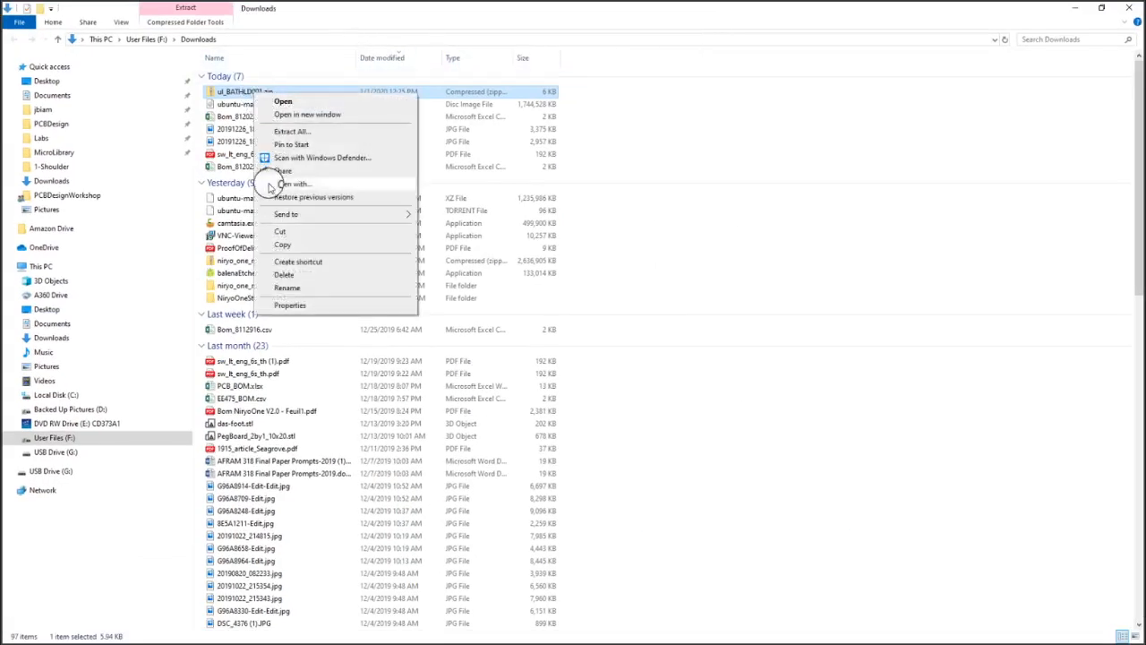
pyautogui.click(269, 231)
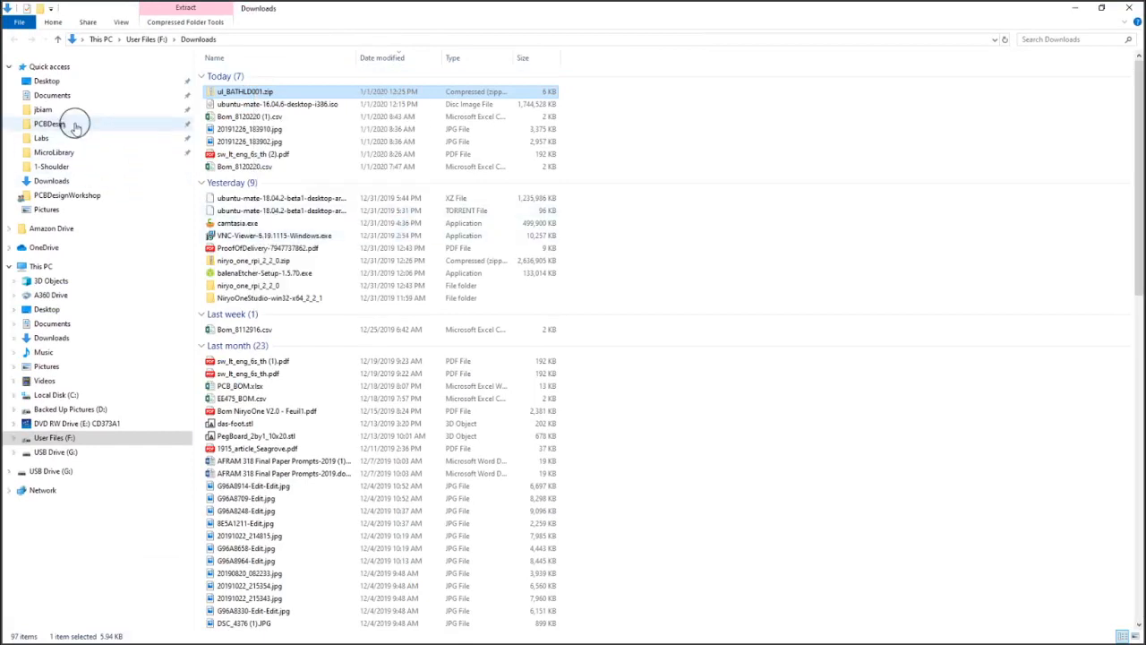
# - Paste the zip into Documents > eagle > libraries
pyautogui.click(43, 109)
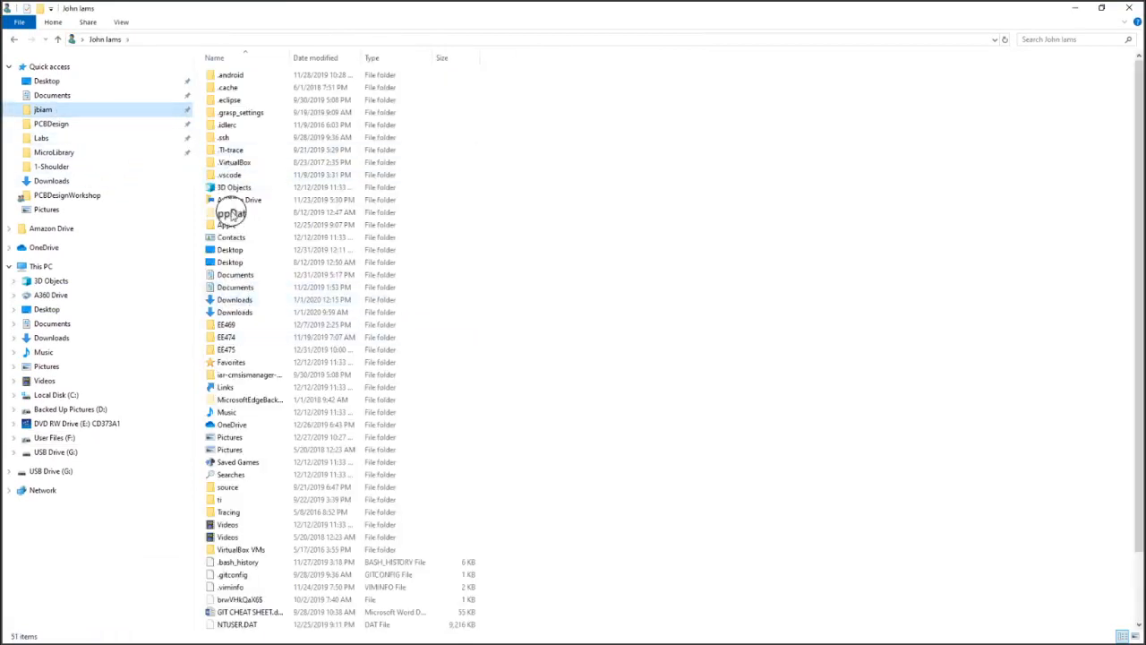
pyautogui.doubleClick(234, 286)
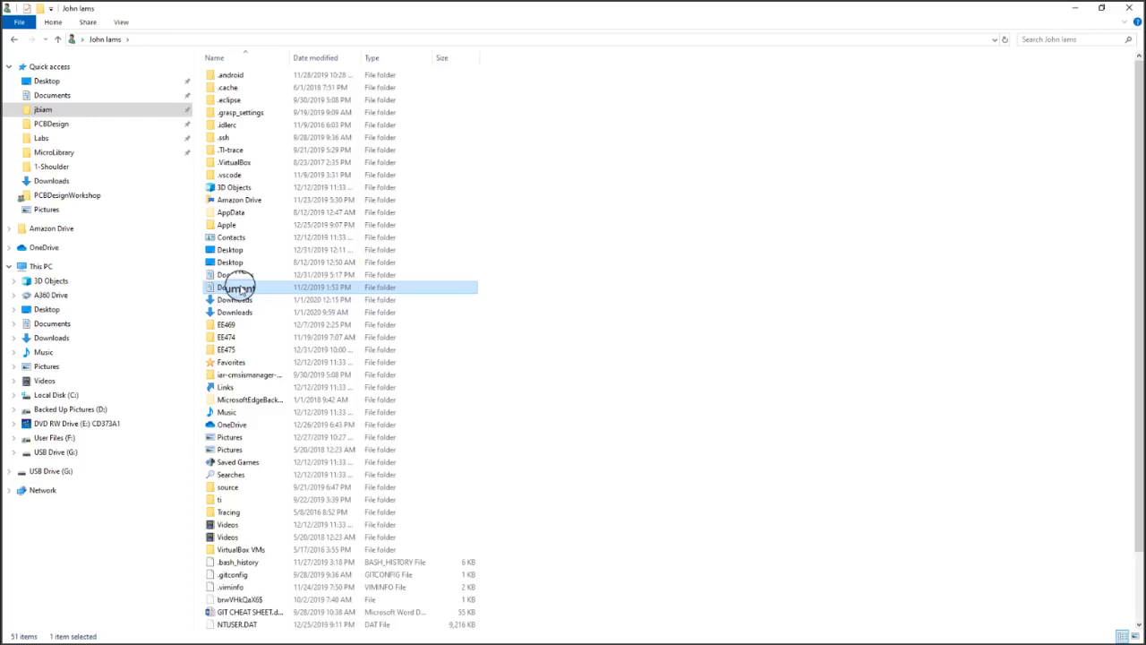
pyautogui.doubleClick(255, 102)
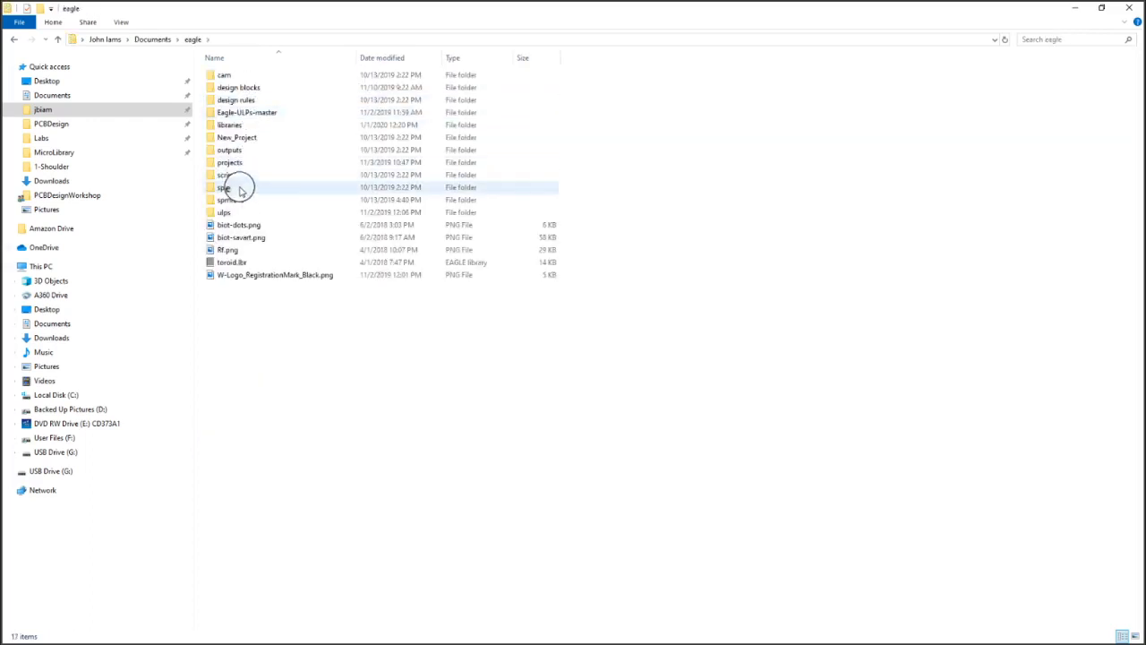
pyautogui.click(238, 125)
pyautogui.doubleClick(238, 125)
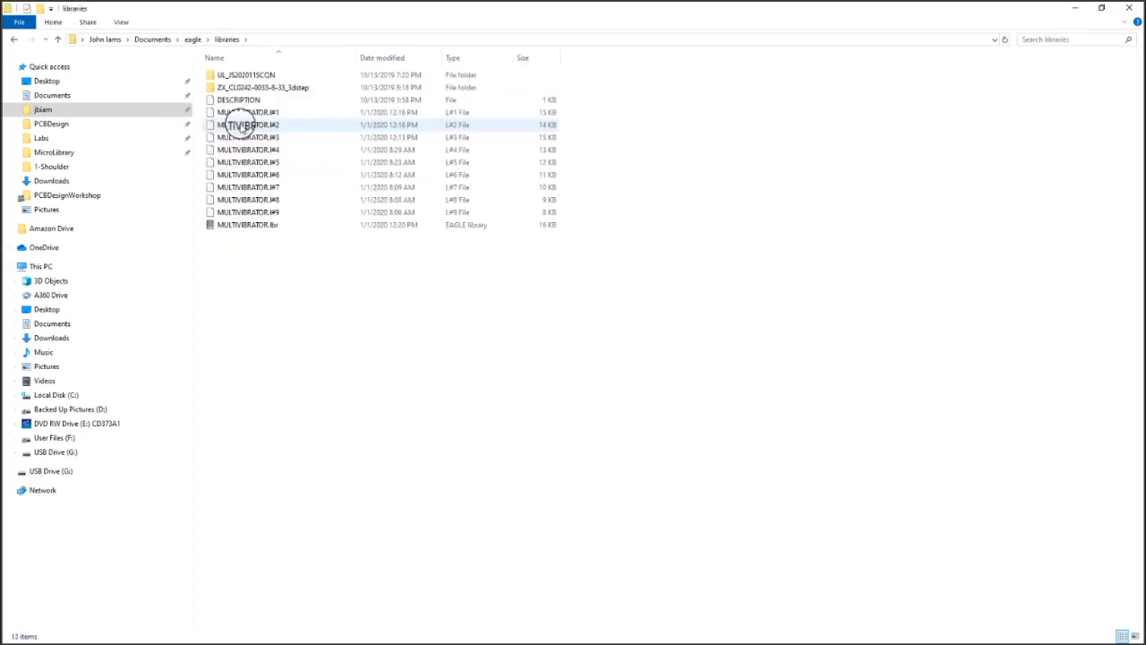
pyautogui.rightClick(238, 285)
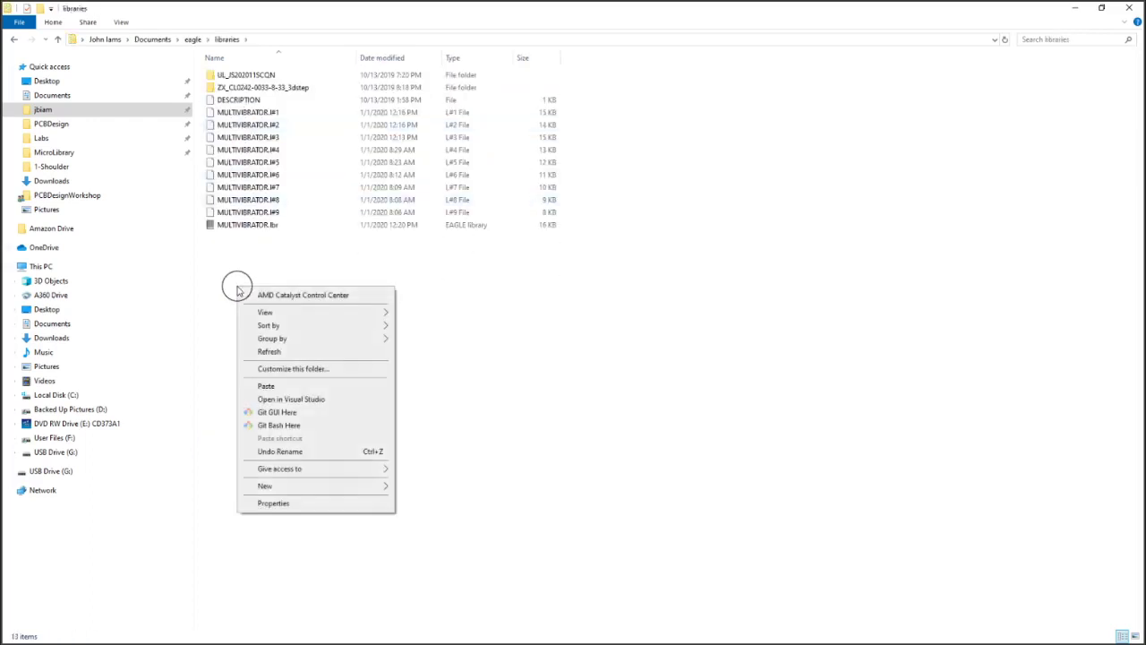
pyautogui.click(267, 386)
# - Extract the zip to a ul_BATHLD001 folder and delete the leftover zip
pyautogui.rightClick(232, 238)
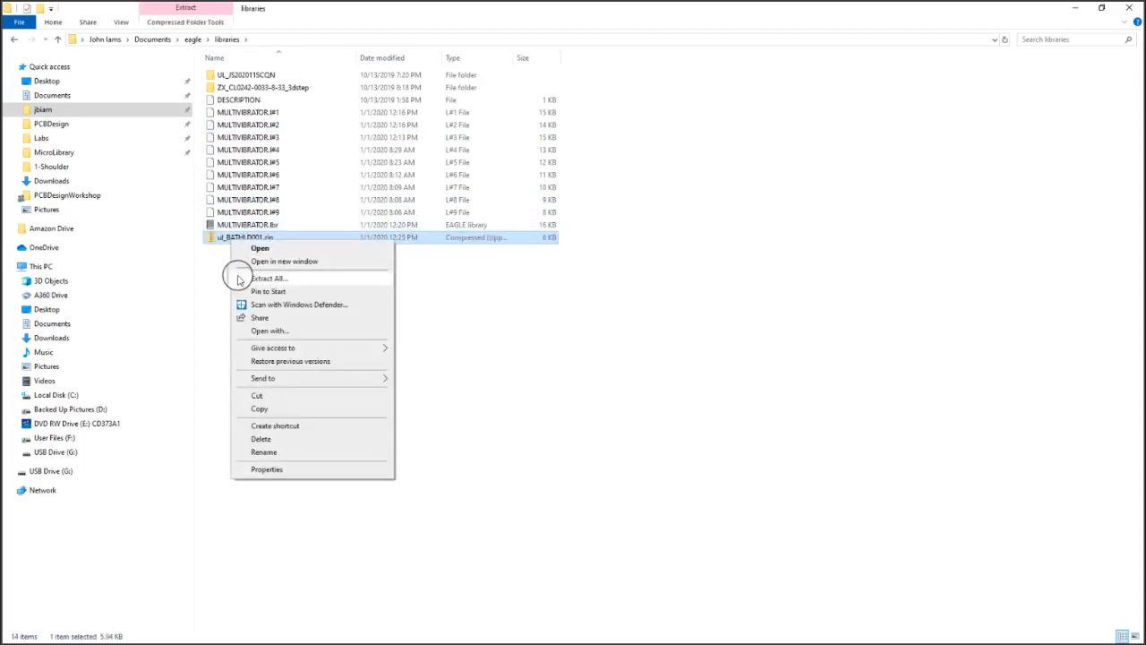
pyautogui.click(238, 278)
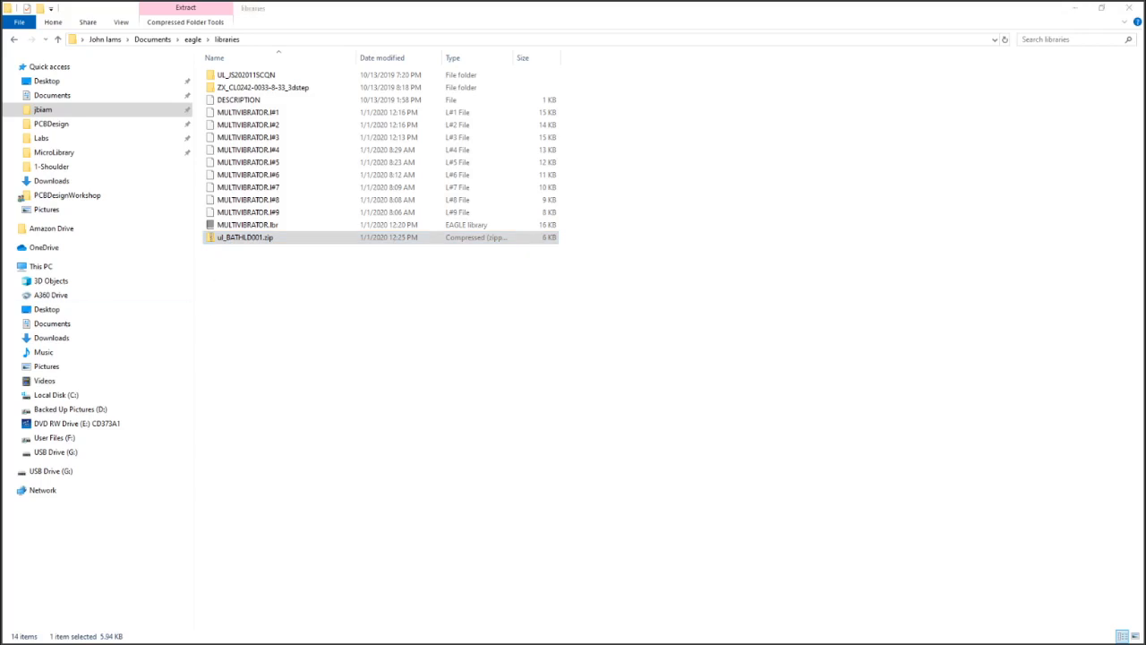
pyautogui.rightClick(267, 250)
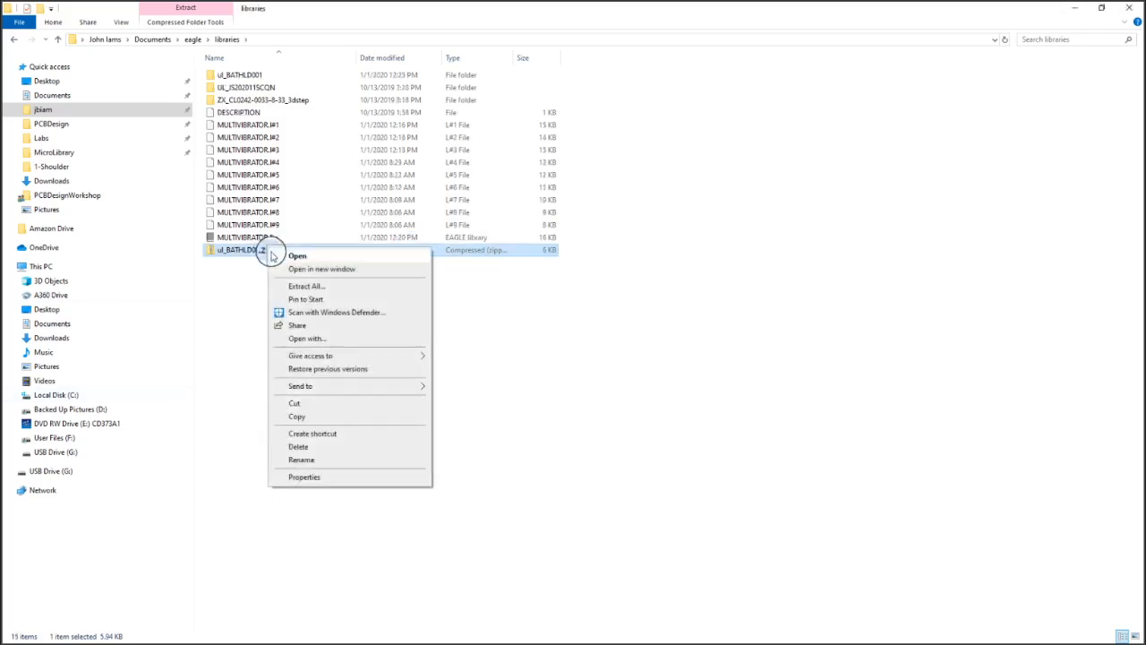
pyautogui.click(305, 447)
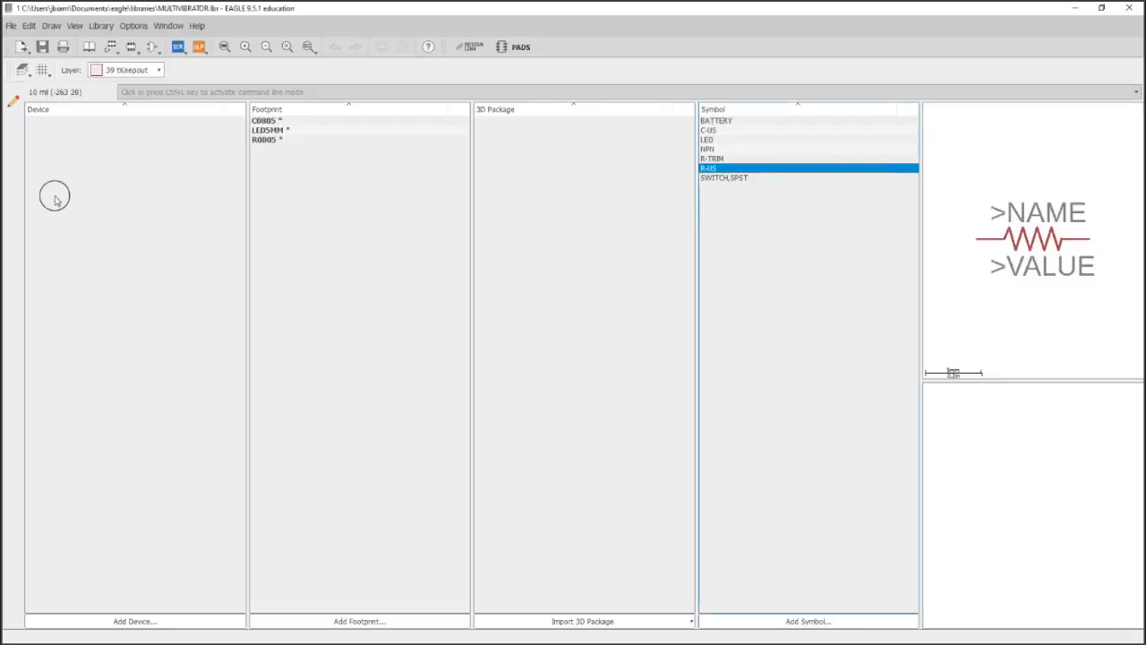
# - Execute the Library.scr script from libraries/ul_BATHLD001/Eagle to add BAT-HLD-001 to MULTIVIBRATOR
pyautogui.click(11, 25)
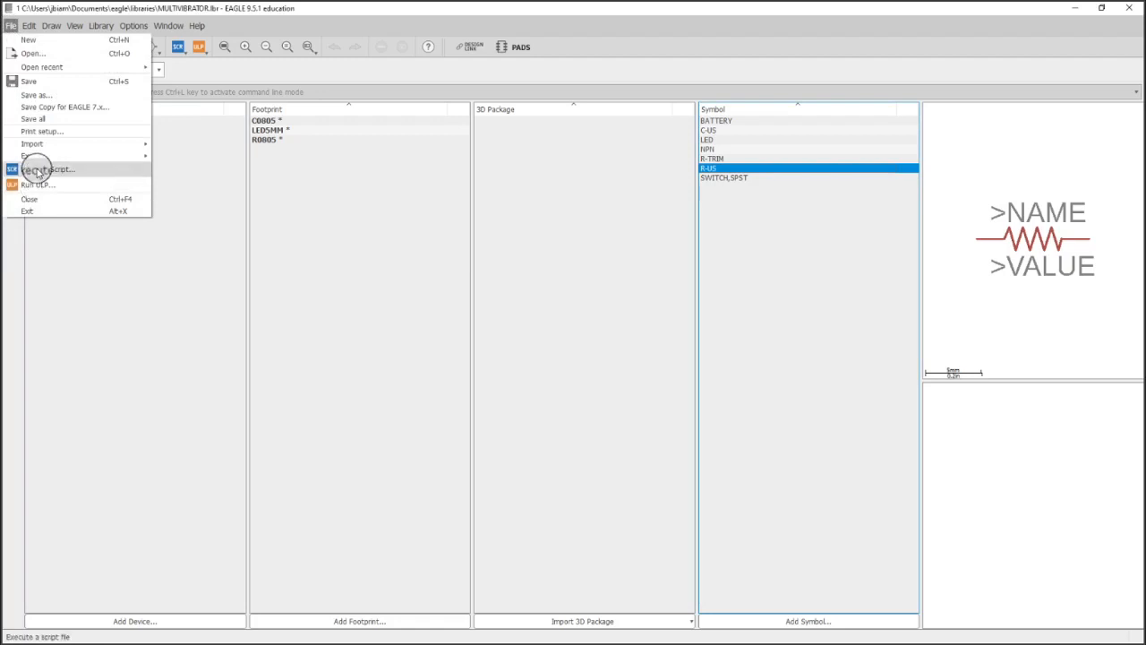
pyautogui.click(38, 170)
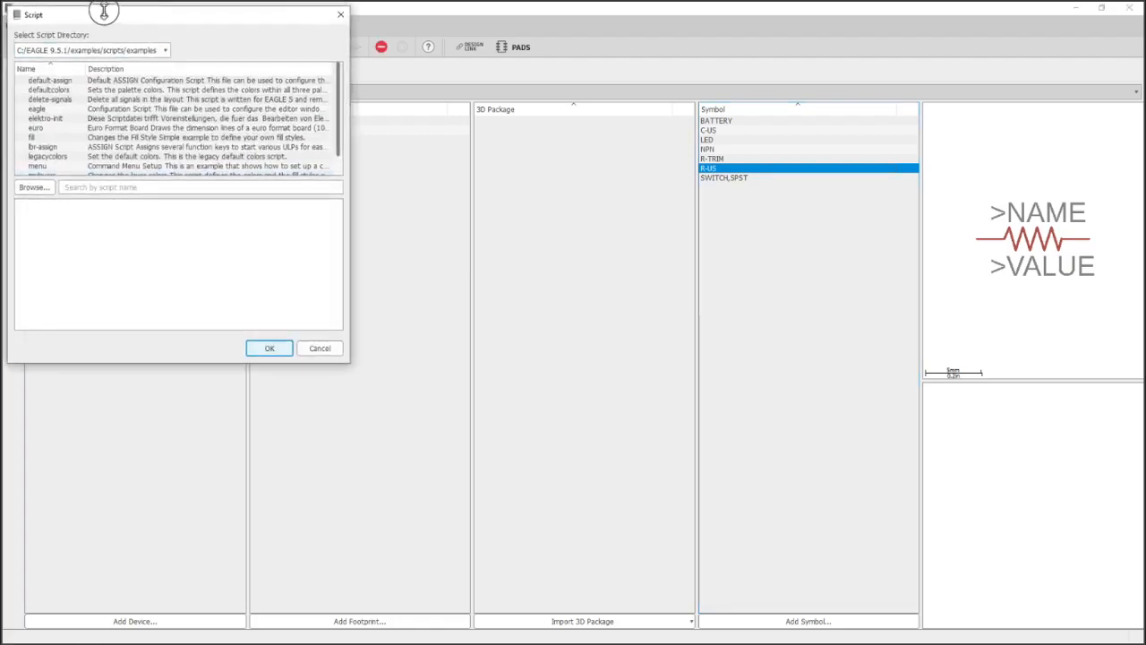
pyautogui.click(33, 187)
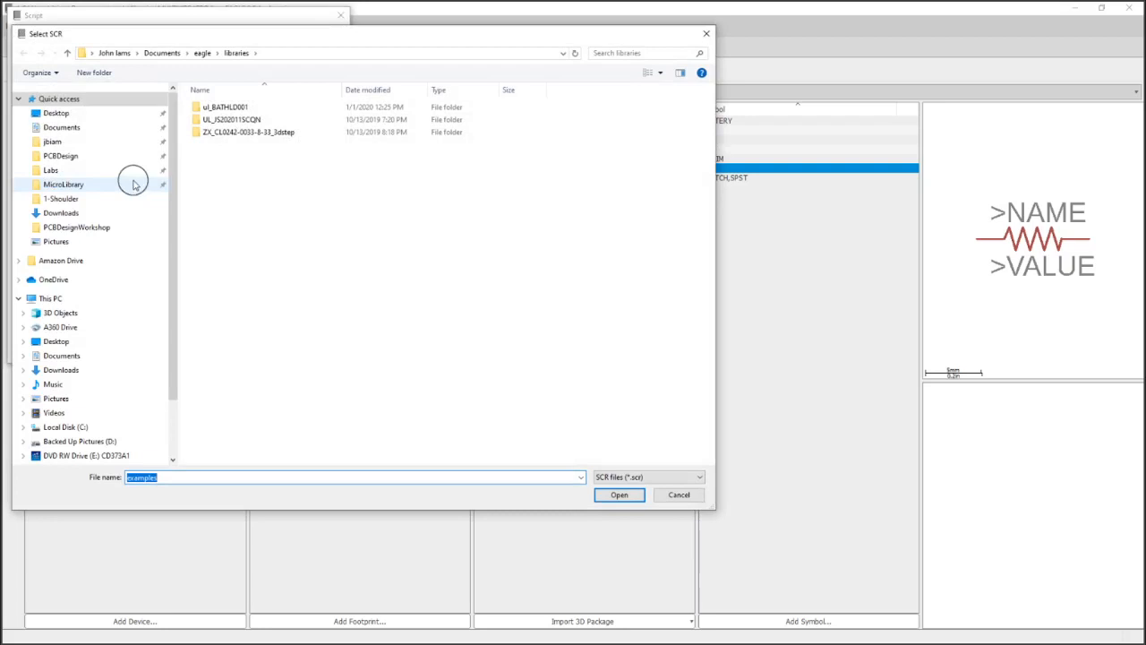
pyautogui.doubleClick(224, 107)
pyautogui.doubleClick(215, 107)
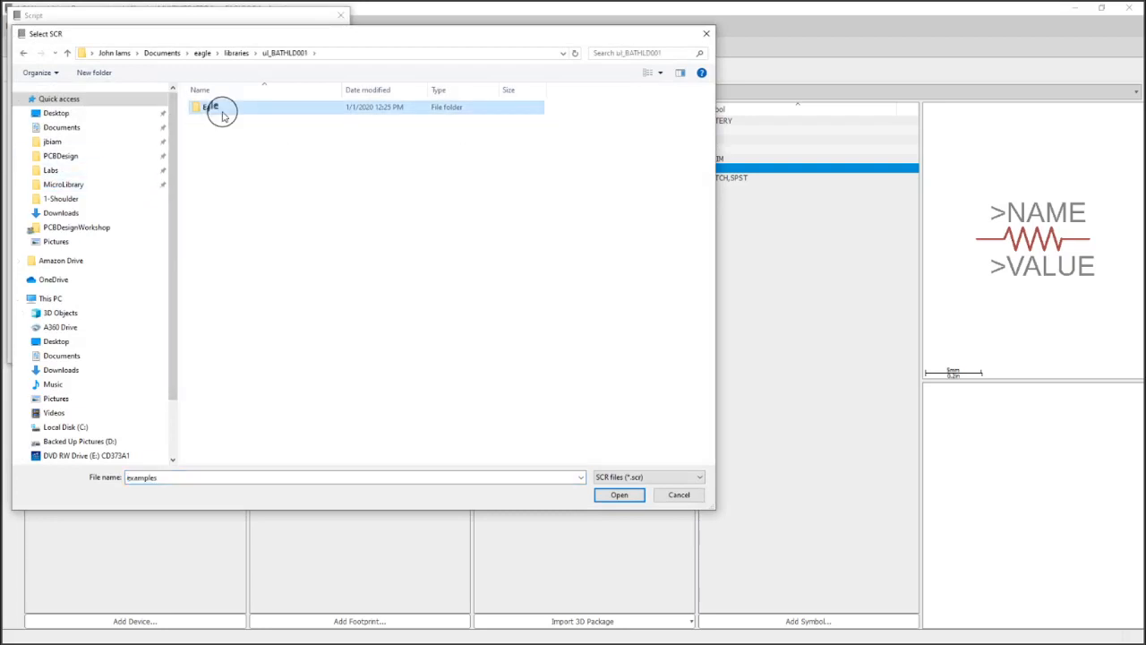
pyautogui.click(208, 107)
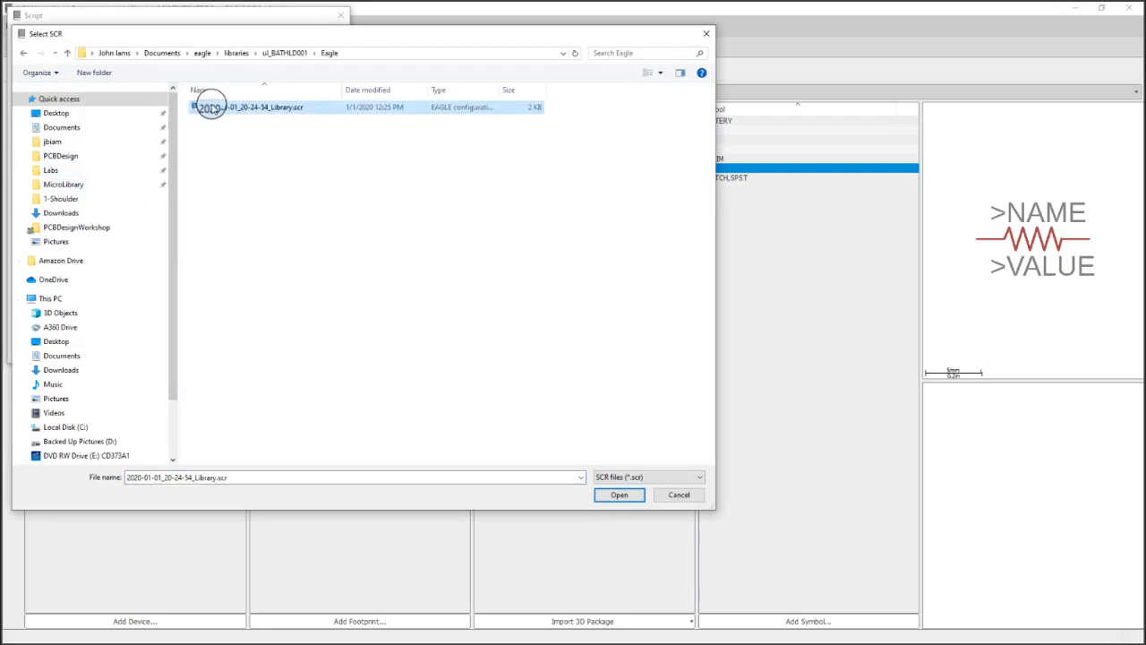
pyautogui.doubleClick(213, 106)
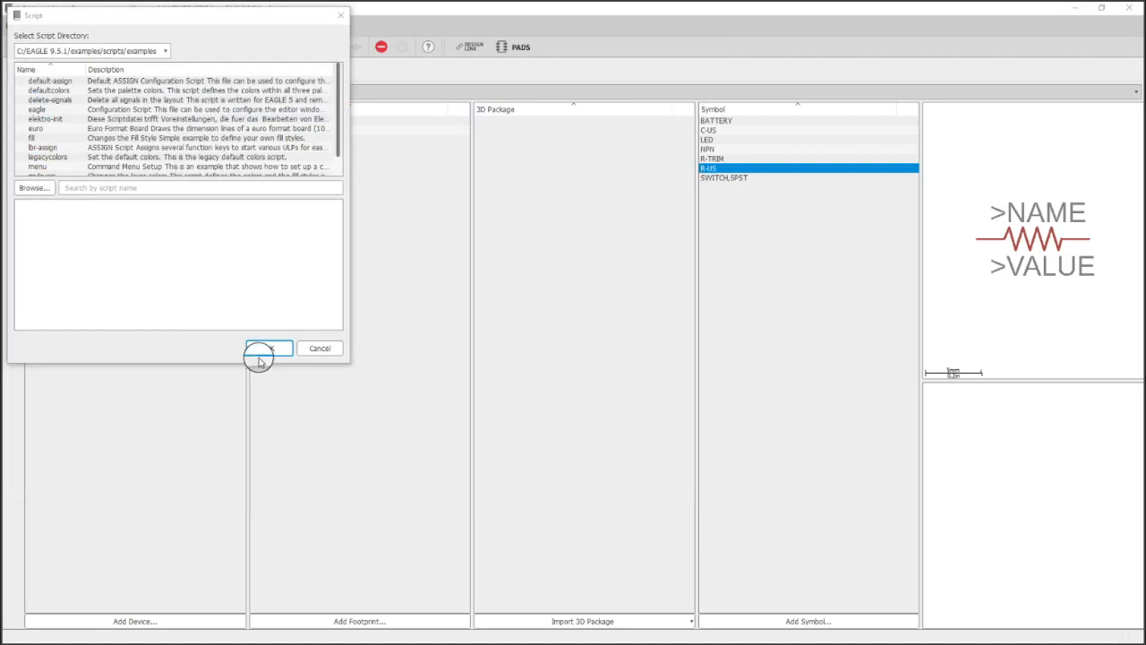
pyautogui.click(270, 350)
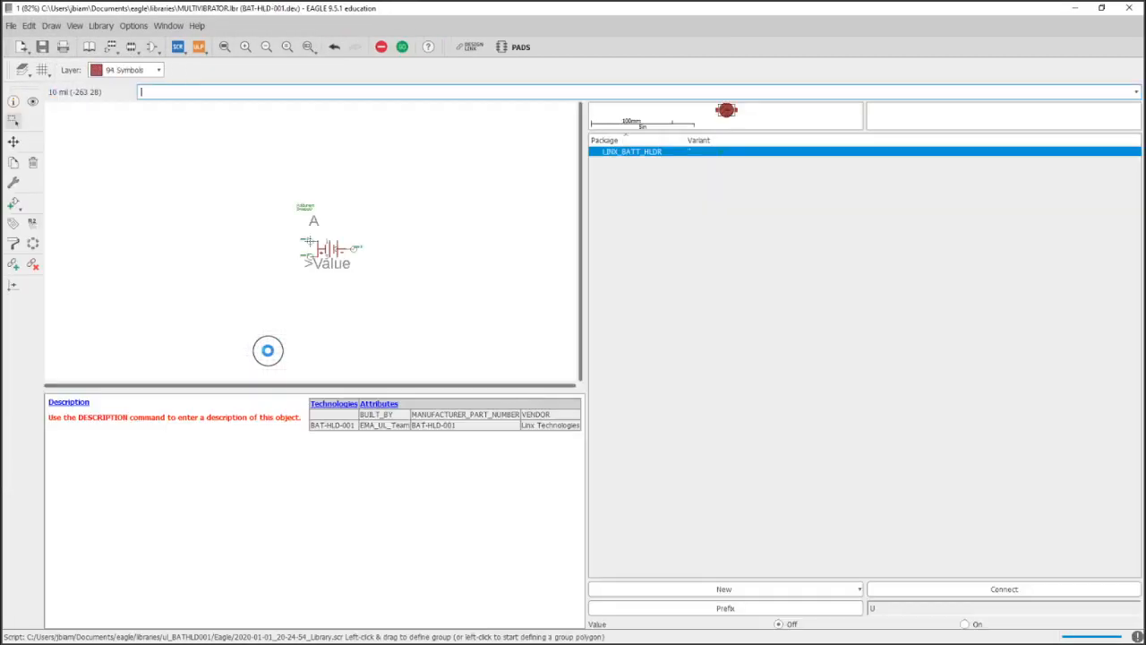
# - Preview the LINX_BATT_HLDR footprint from the library's table of contents
pyautogui.moveTo(635, 131); pyautogui.dragTo(603, 370)
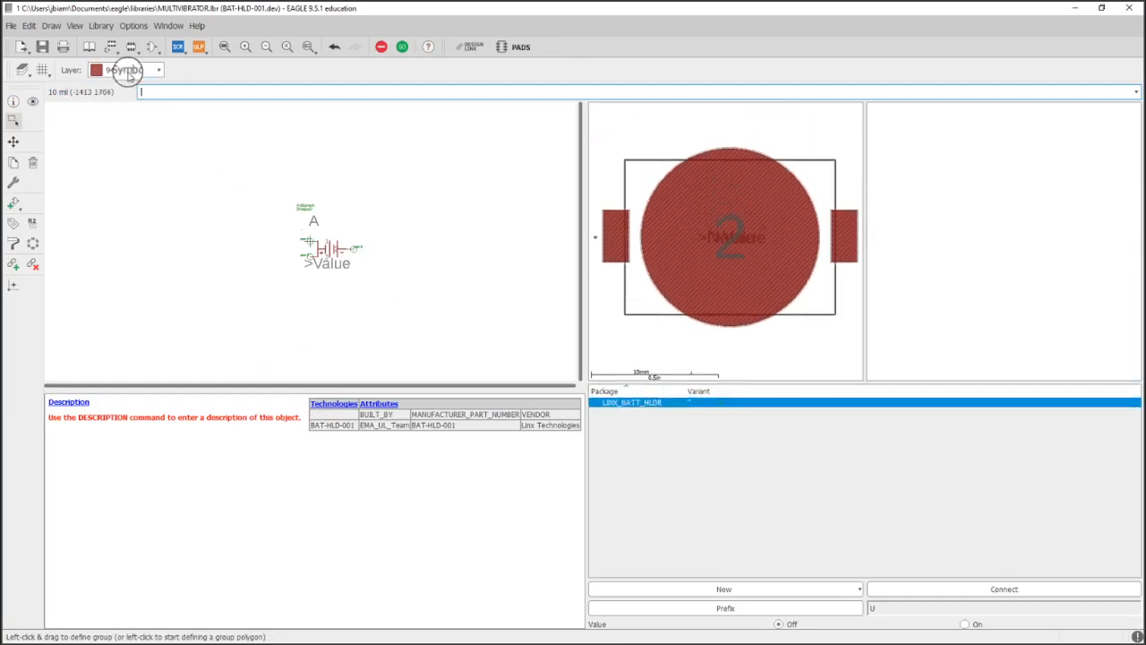
pyautogui.click(90, 47)
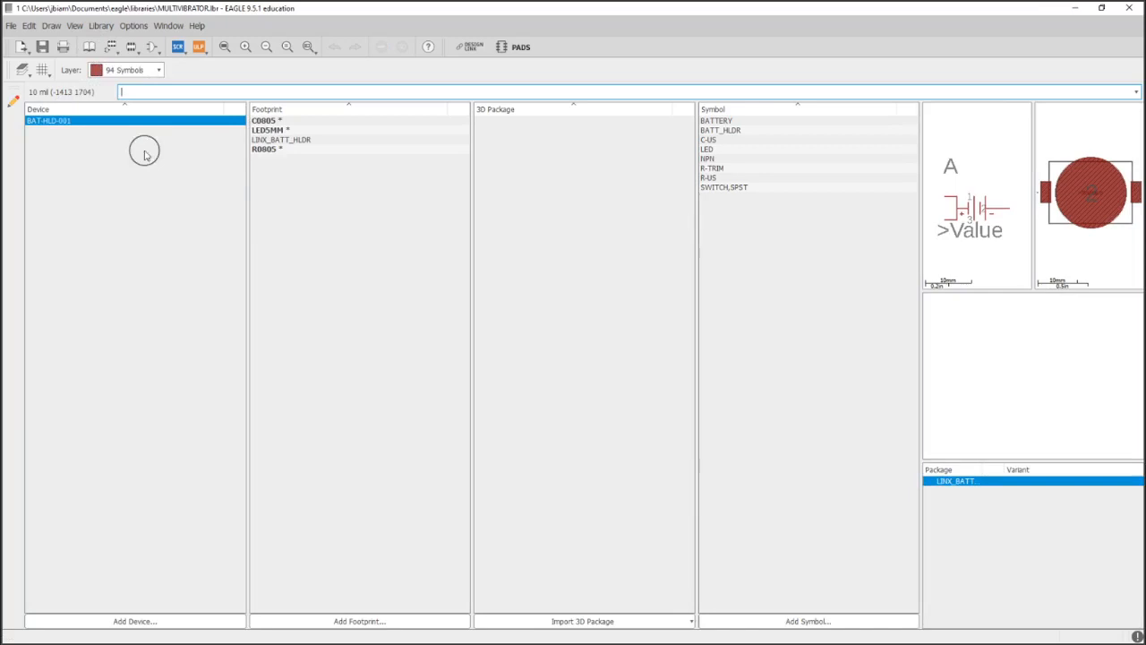
pyautogui.click(267, 140)
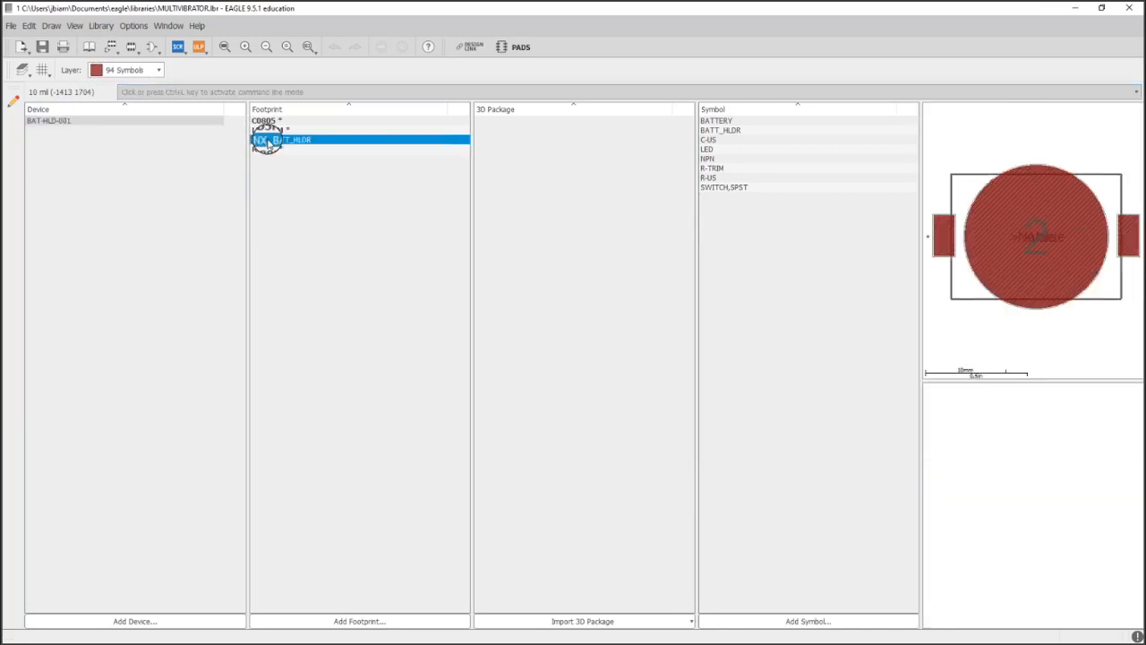
# - Edit the LINX_BATT_HLDR footprint with Move active and selection limited to Text objects
pyautogui.doubleClick(267, 141)
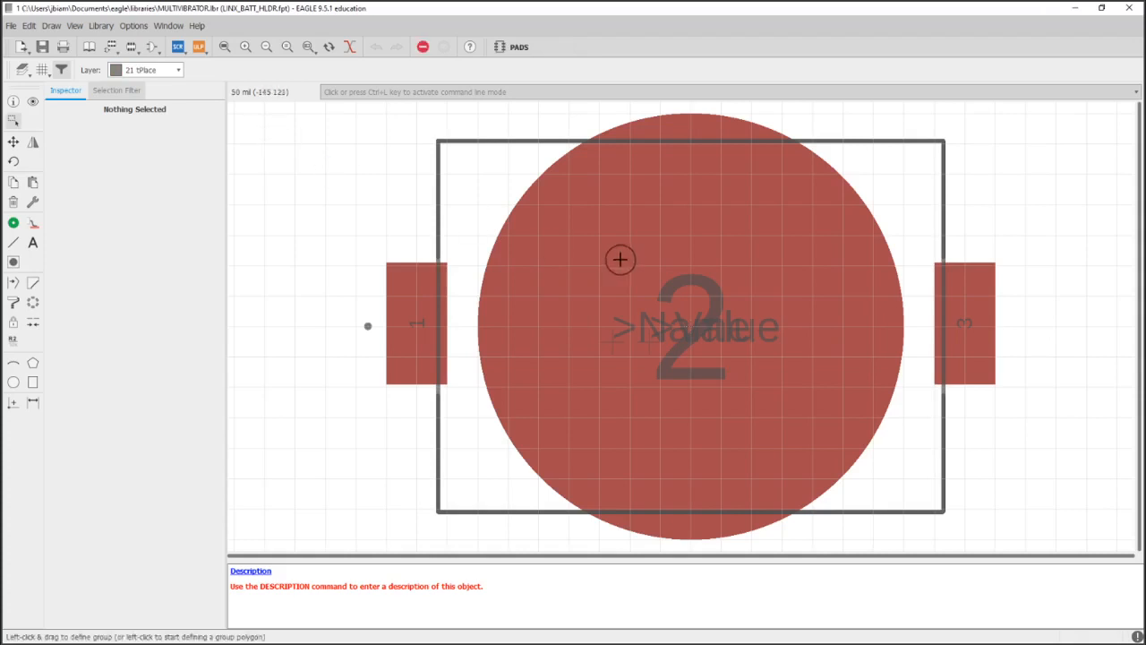
pyautogui.moveTo(618, 260); pyautogui.dragTo(454, 262)
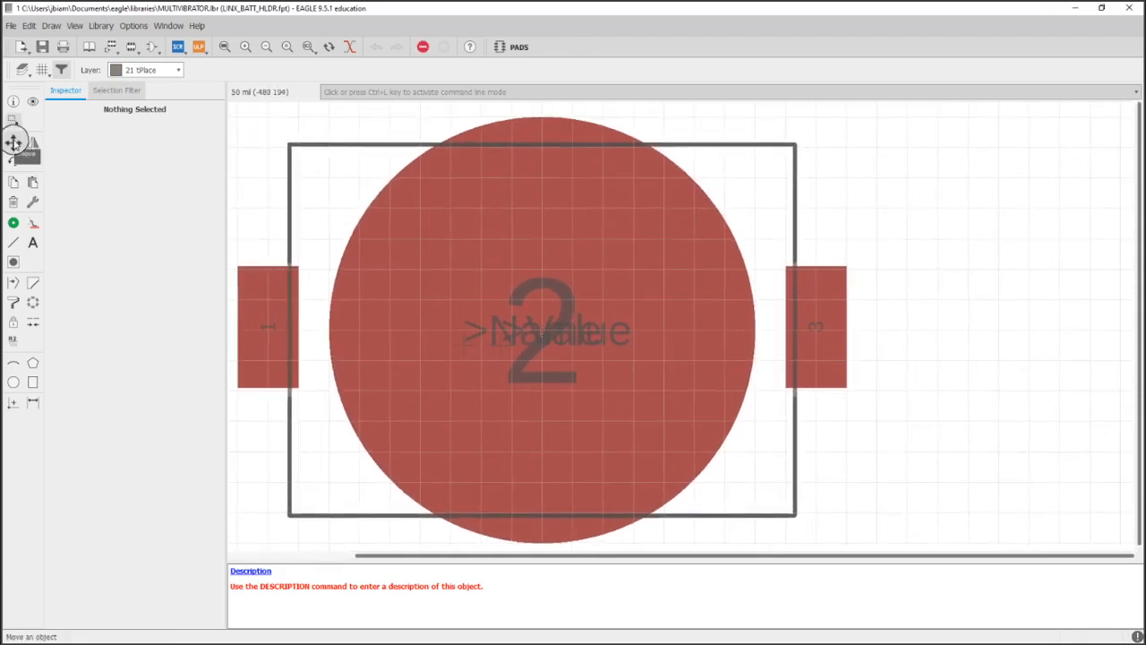
pyautogui.click(14, 142)
pyautogui.click(116, 90)
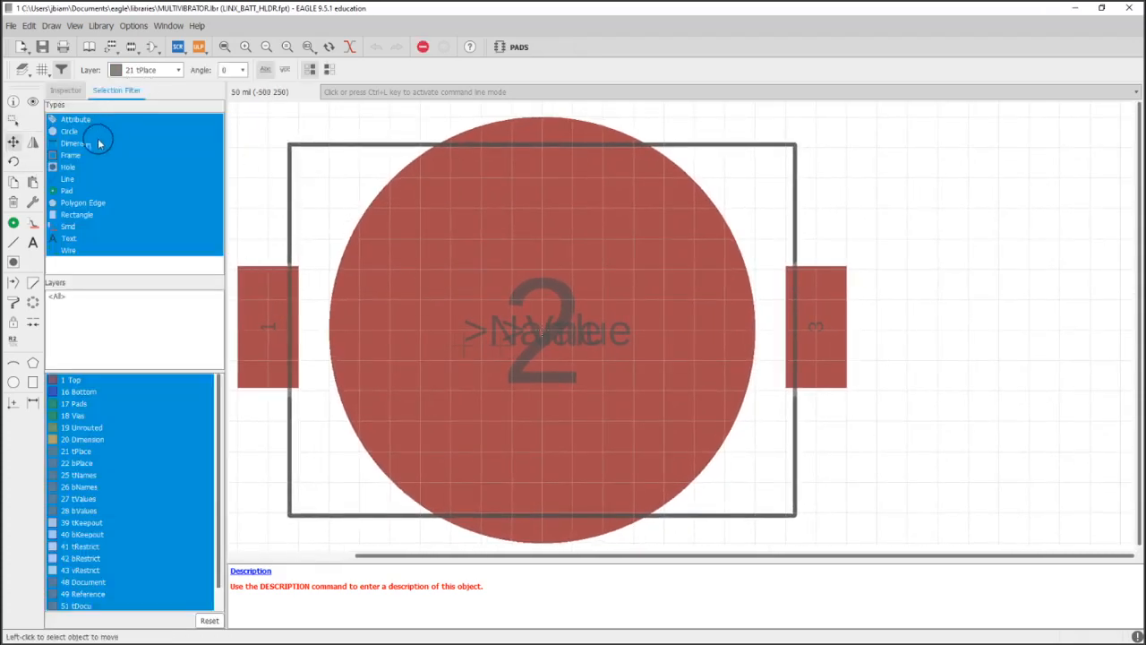
pyautogui.click(68, 227)
pyautogui.click(68, 240)
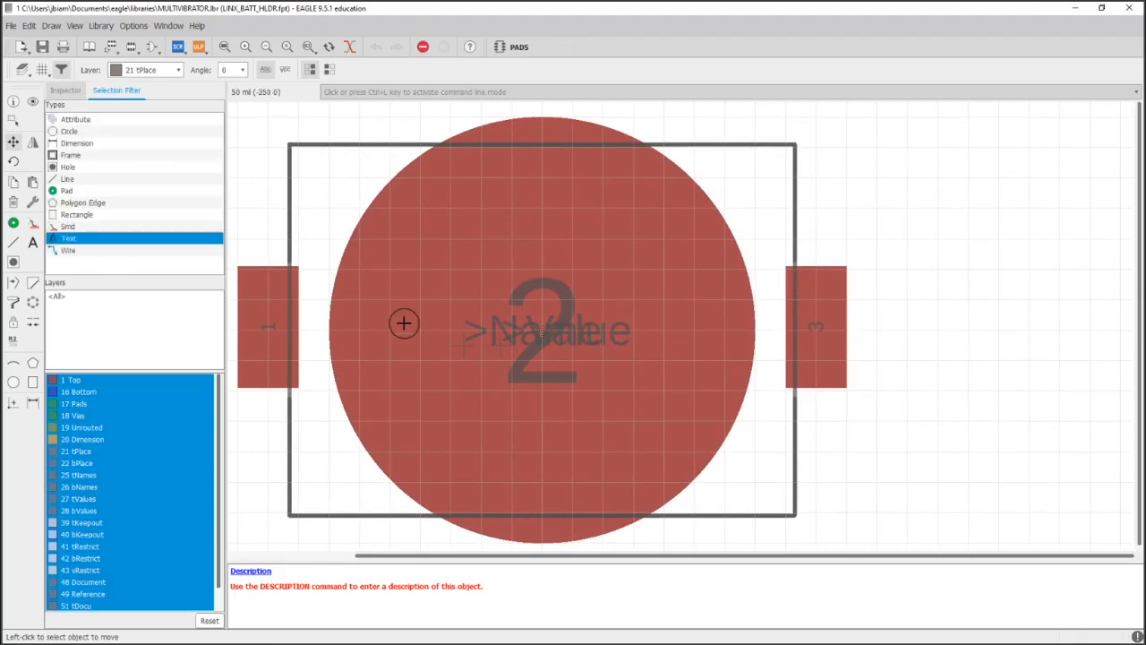
# - Move the >Name and >Value labels above the outline's top-left corner, >Value below >Name
pyautogui.click(464, 346)
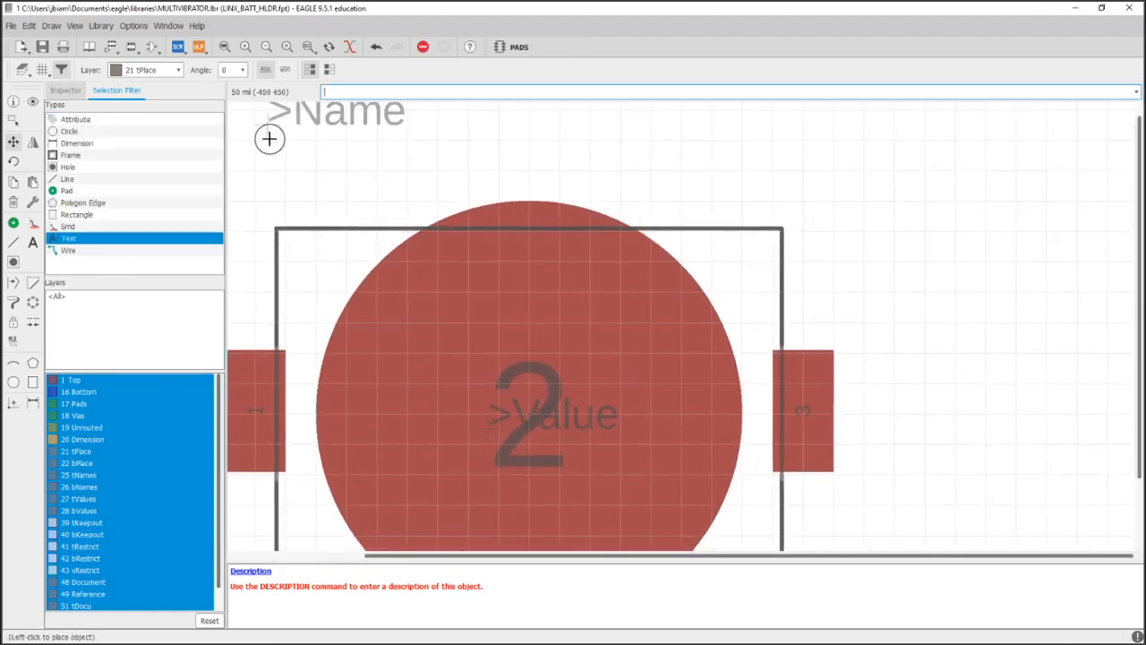
pyautogui.click(273, 137)
pyautogui.click(484, 423)
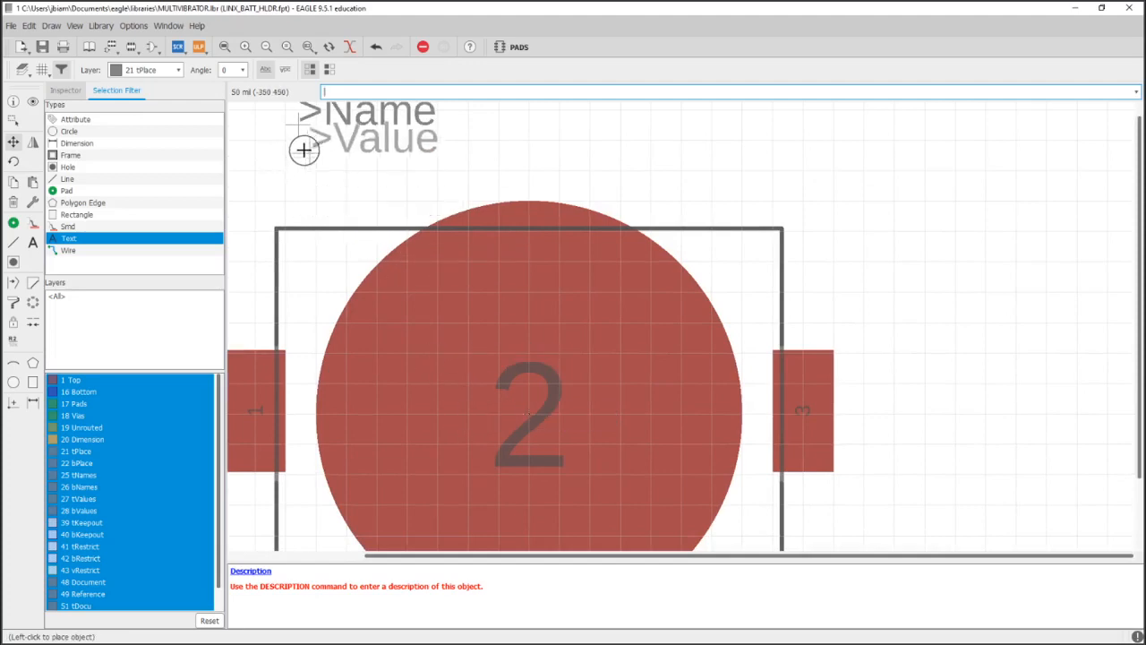
pyautogui.keyDown('alt'); pyautogui.click(298, 143); pyautogui.keyUp('alt')
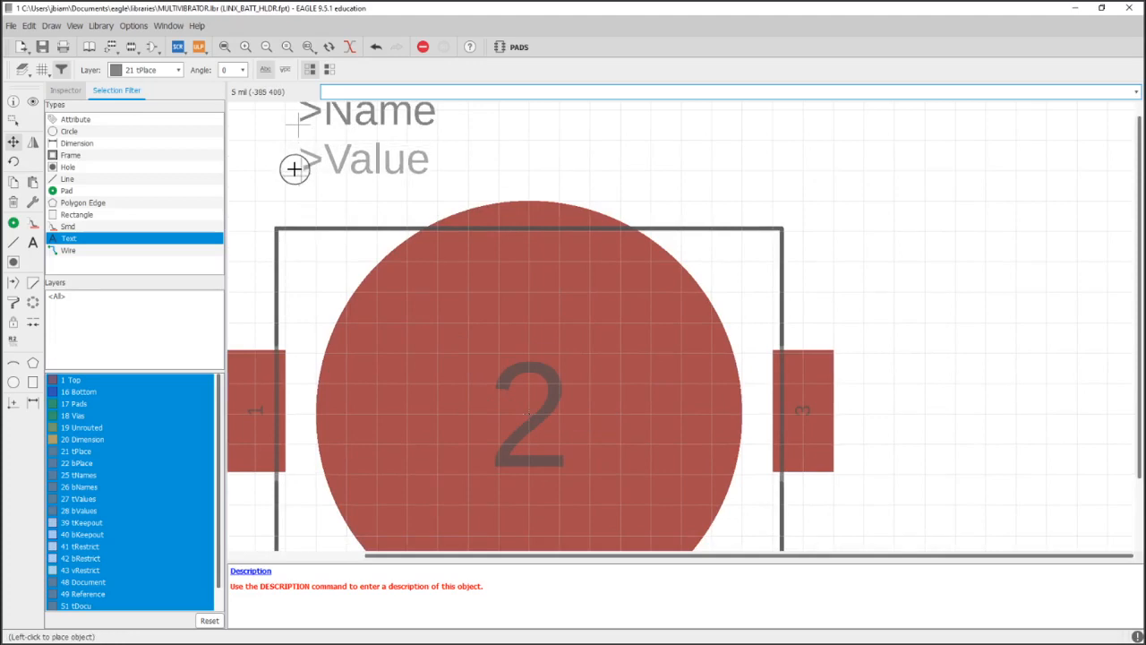
pyautogui.click(298, 154)
pyautogui.moveTo(489, 249); pyautogui.dragTo(511, 259)
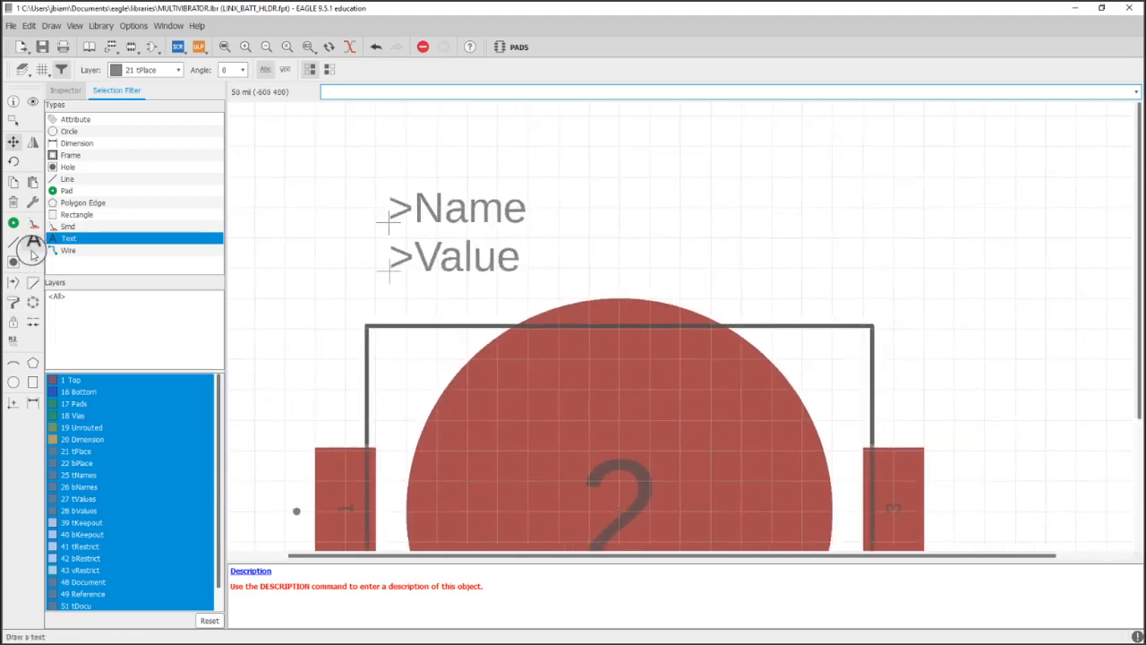
# - Change the >Name label's text to uppercase >NAME in the Inspector
pyautogui.click(20, 341)
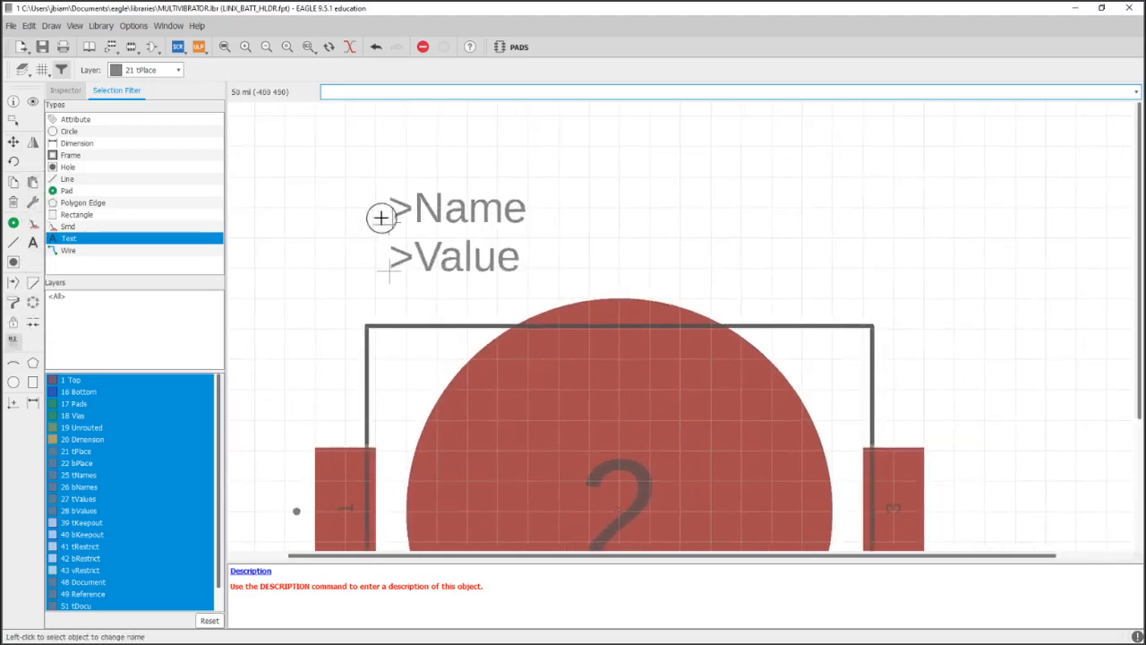
pyautogui.click(13, 121)
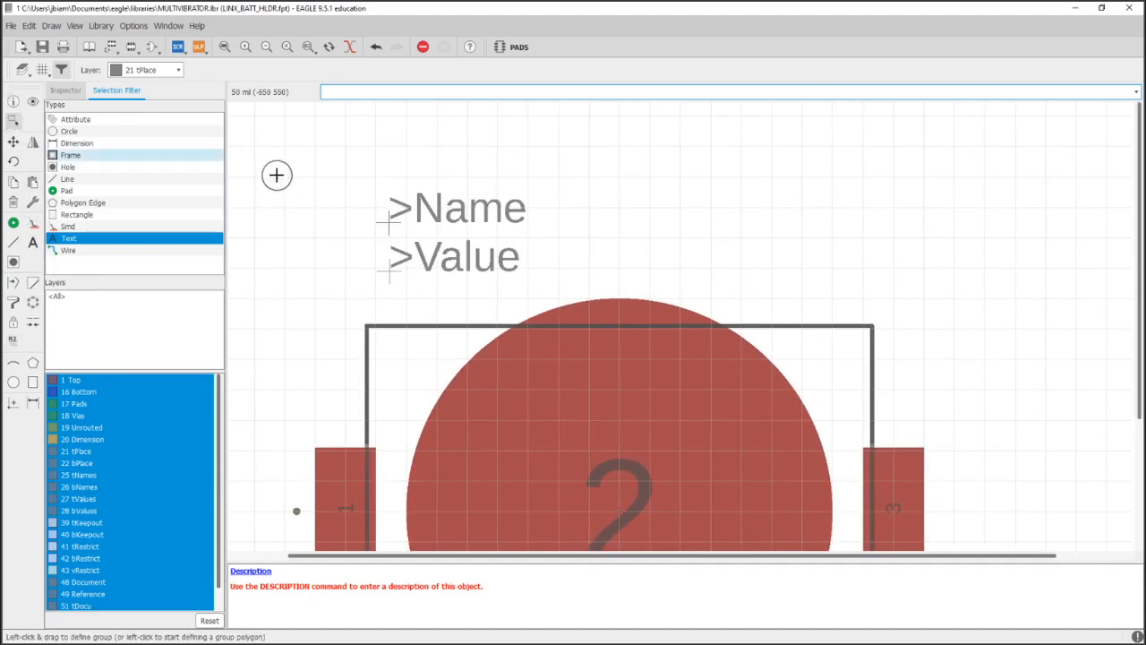
pyautogui.press('F7')
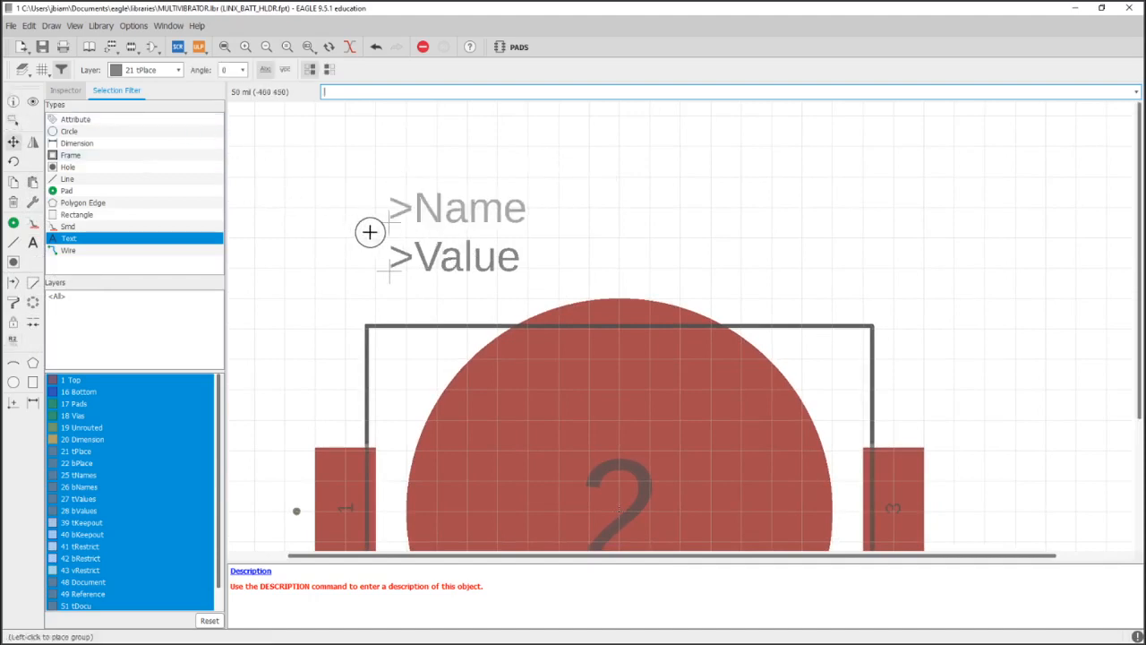
pyautogui.click(341, 212)
pyautogui.click(66, 90)
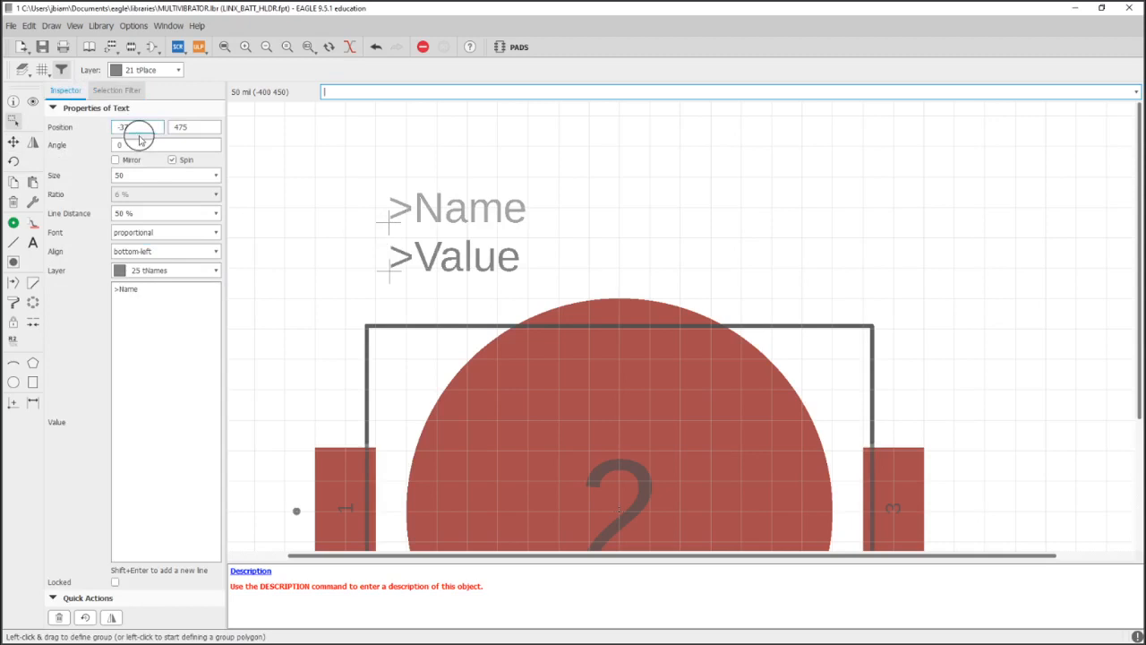
pyautogui.click(130, 289)
pyautogui.write('>NAME')
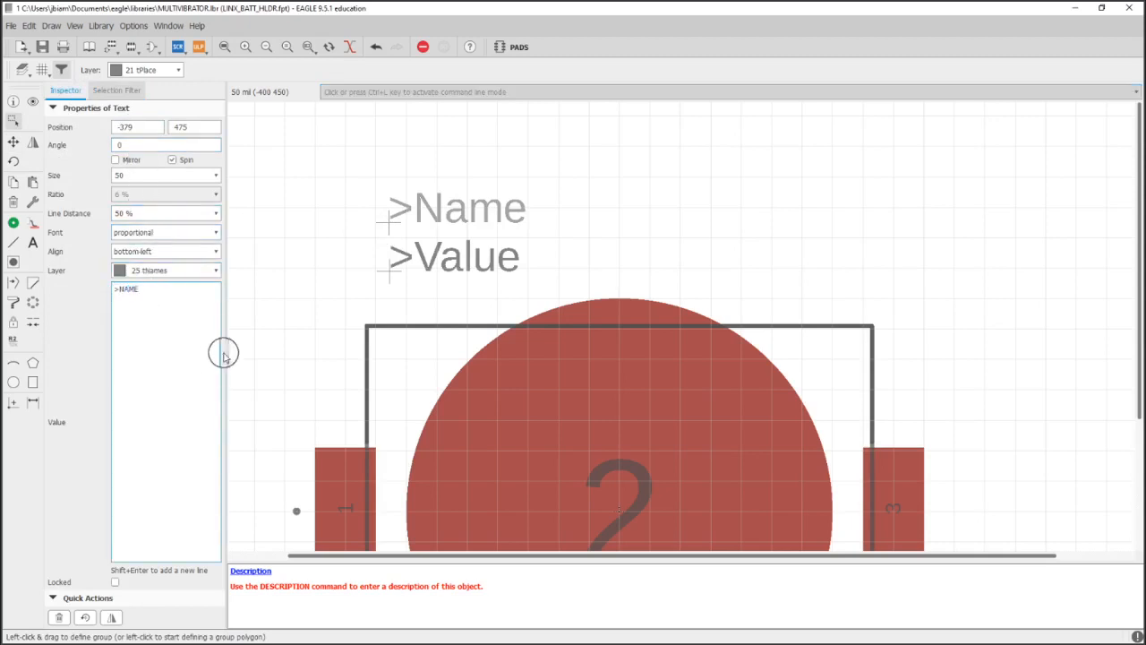
pyautogui.press('Return')
pyautogui.click(565, 278)
# - Change the >Value label's text to uppercase >VALUE in the Inspector
pyautogui.click(391, 247)
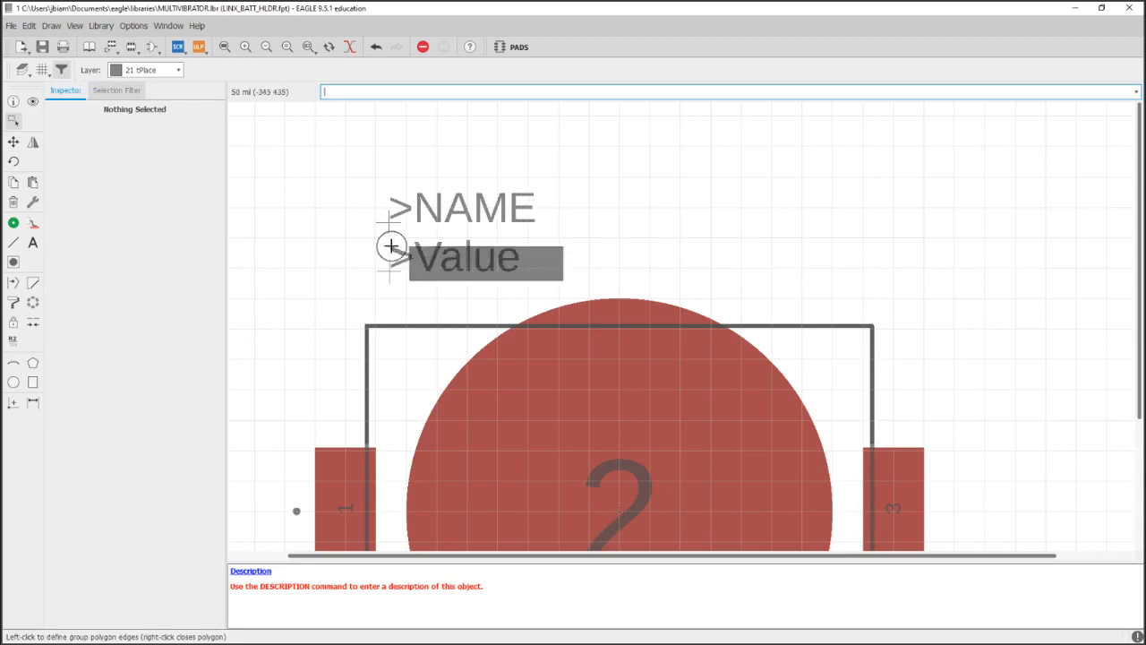
pyautogui.moveTo(392, 247); pyautogui.dragTo(564, 282)
pyautogui.click(146, 289)
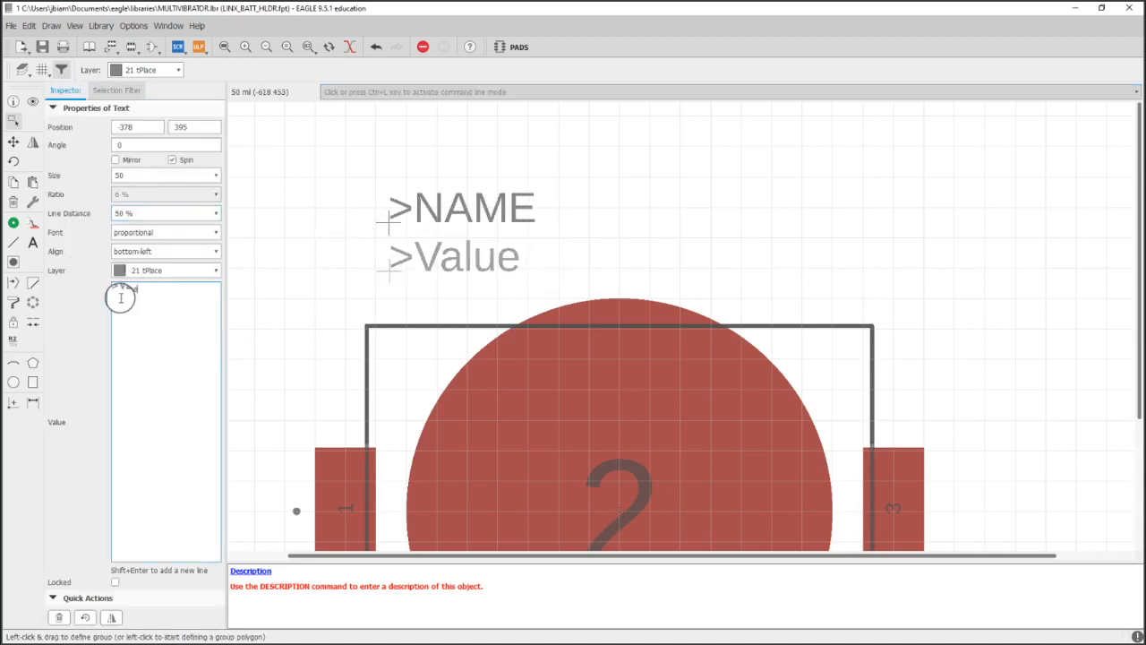
pyautogui.doubleClick(127, 288)
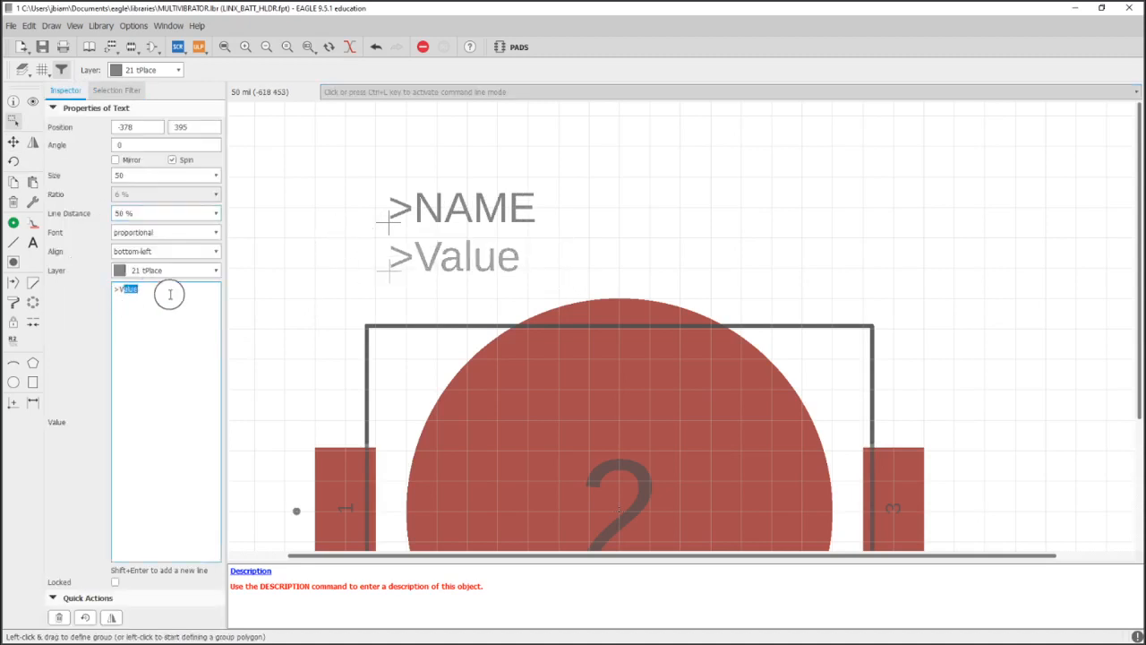
pyautogui.write('>VALUE')
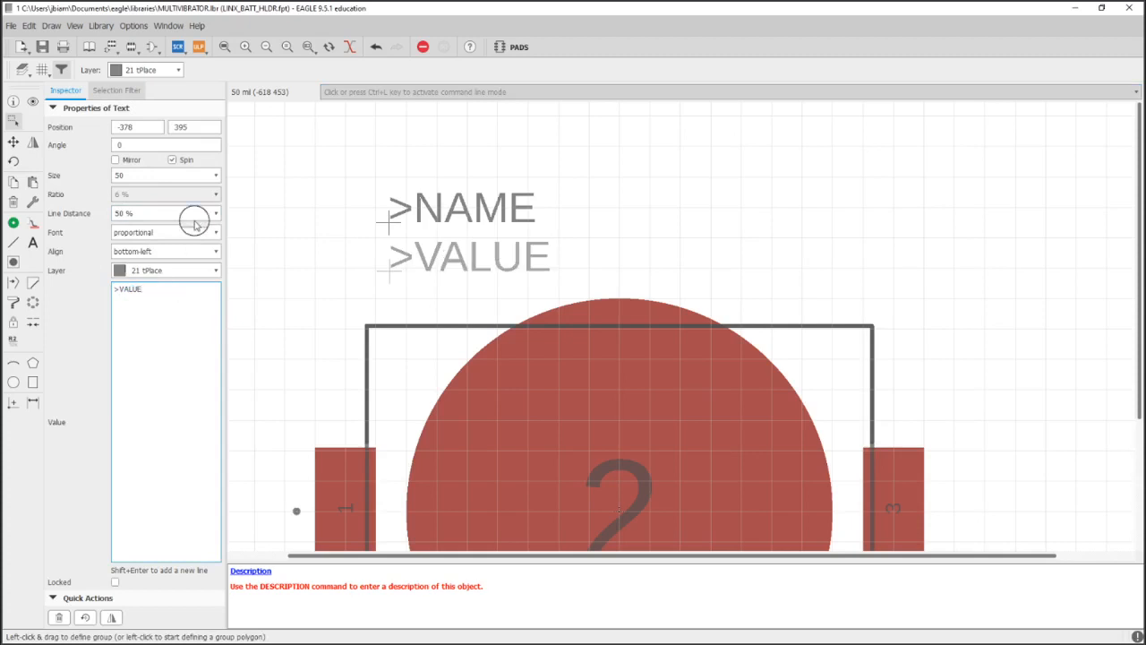
pyautogui.scroll(-3, 358, 296)
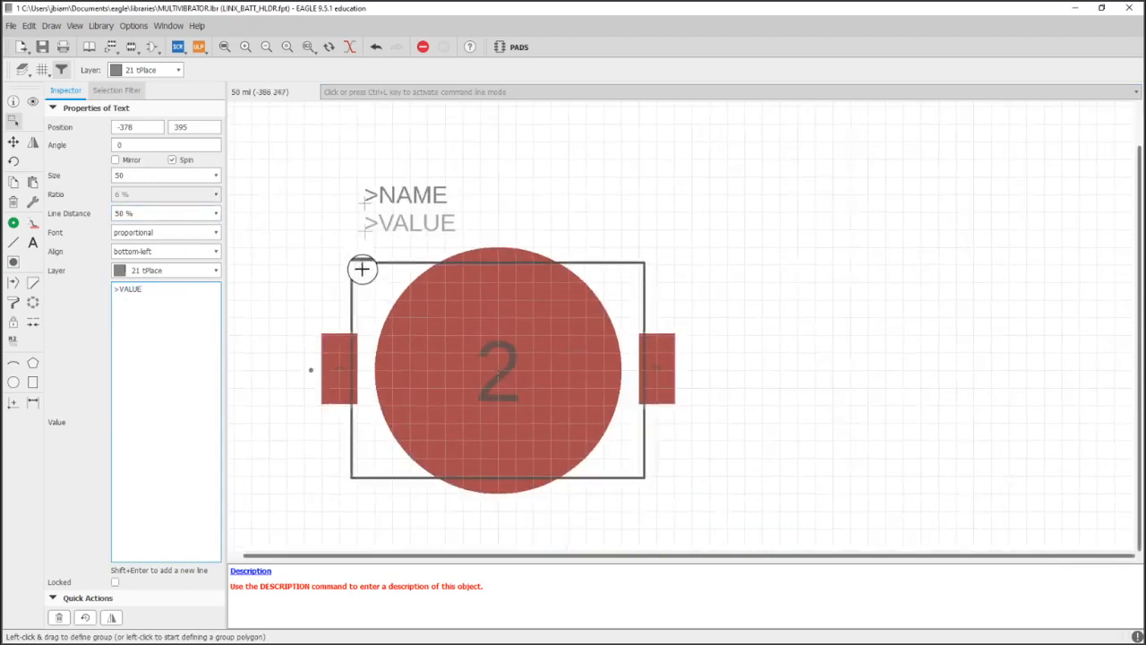
pyautogui.scroll(-1, 358, 269)
pyautogui.click(311, 243)
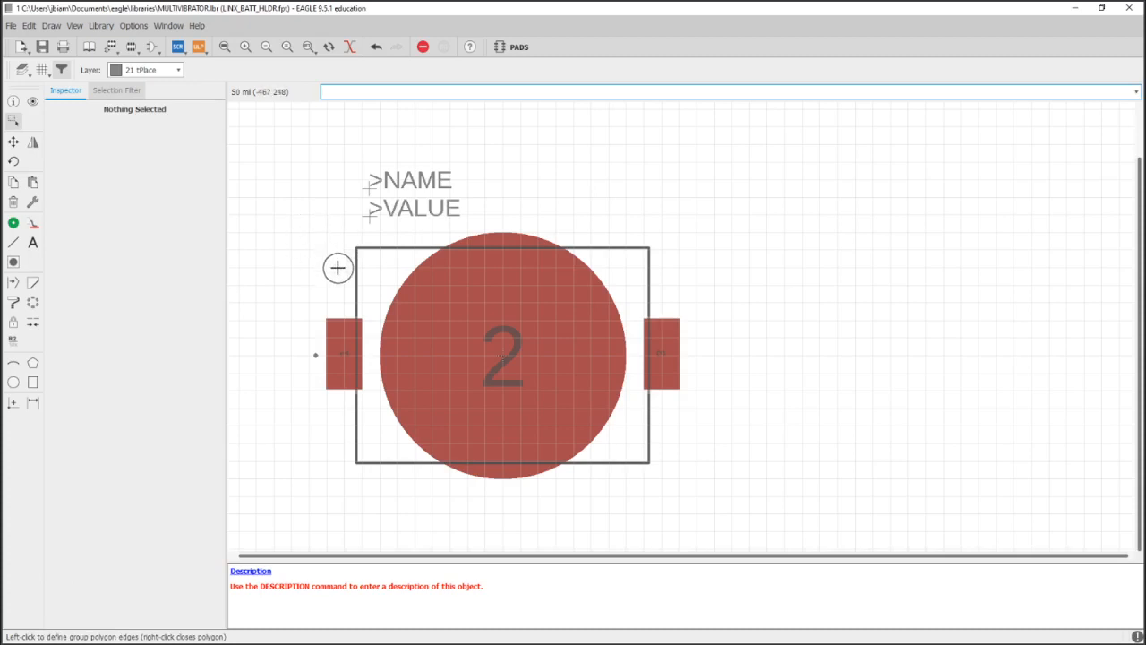
pyautogui.scroll(3, 326, 354)
# - Reset the selection filter to all object types and save MULTIVIBRATOR.lbr
pyautogui.click(300, 323)
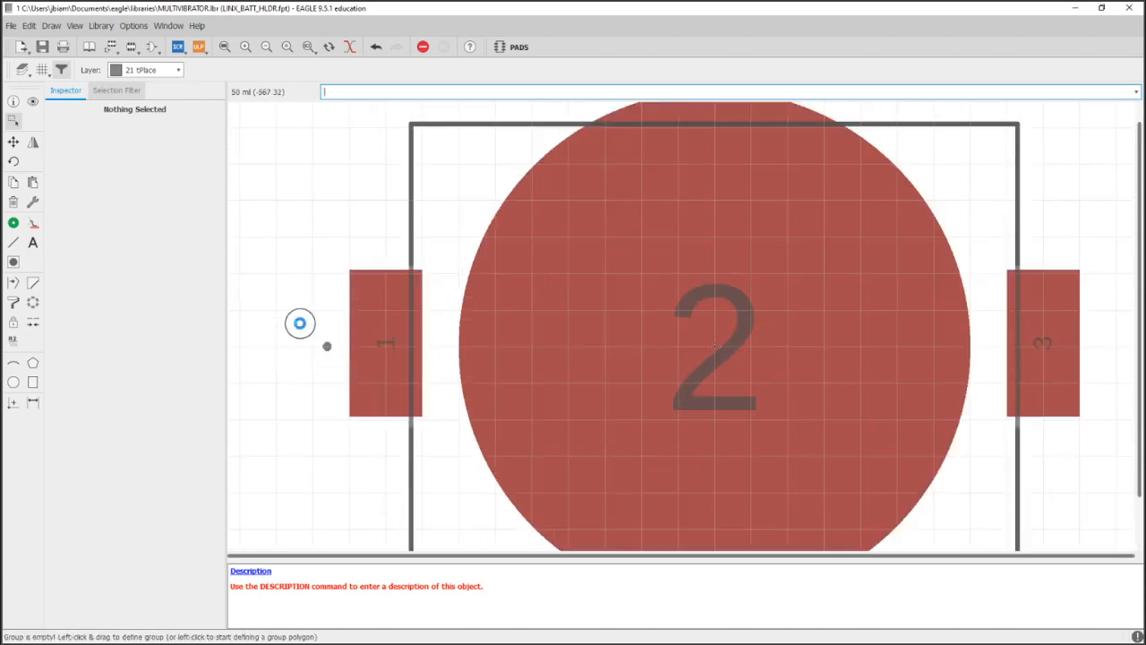
pyautogui.click(117, 90)
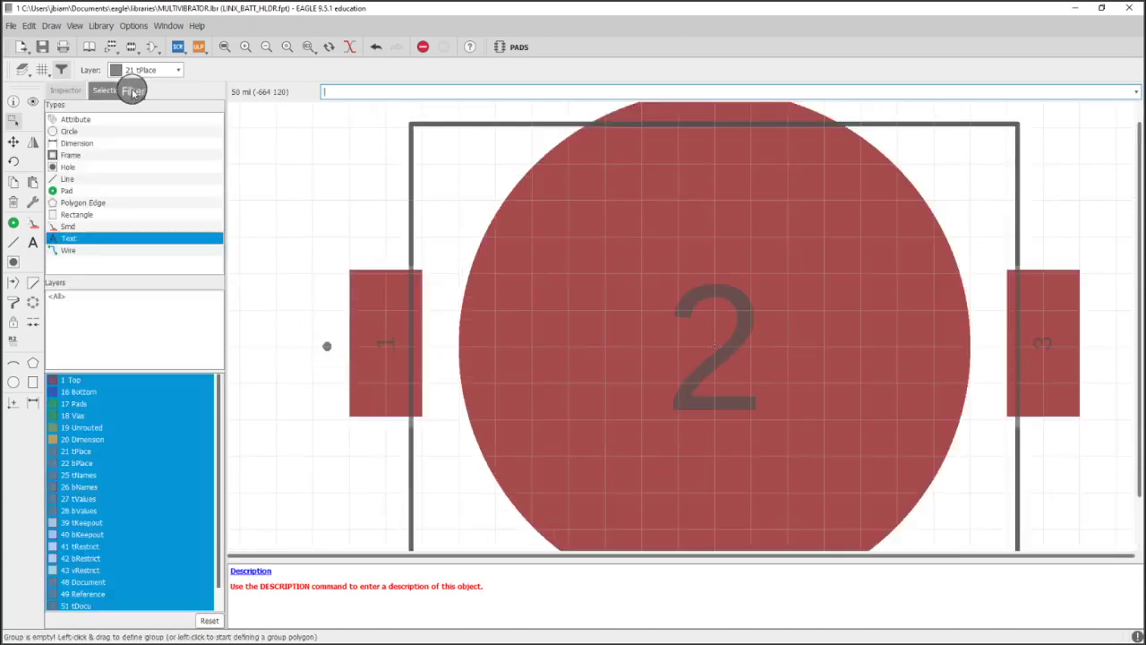
pyautogui.click(89, 124)
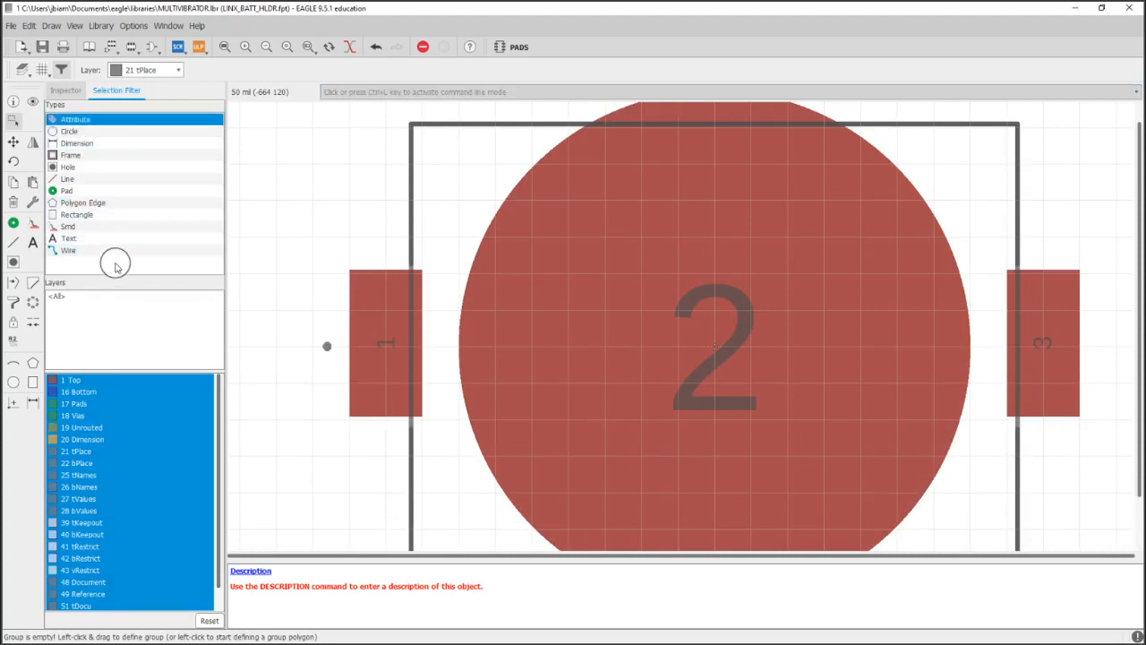
pyautogui.keyDown('shift'); pyautogui.click(108, 250); pyautogui.keyUp('shift')
pyautogui.moveTo(303, 320); pyautogui.dragTo(334, 367)
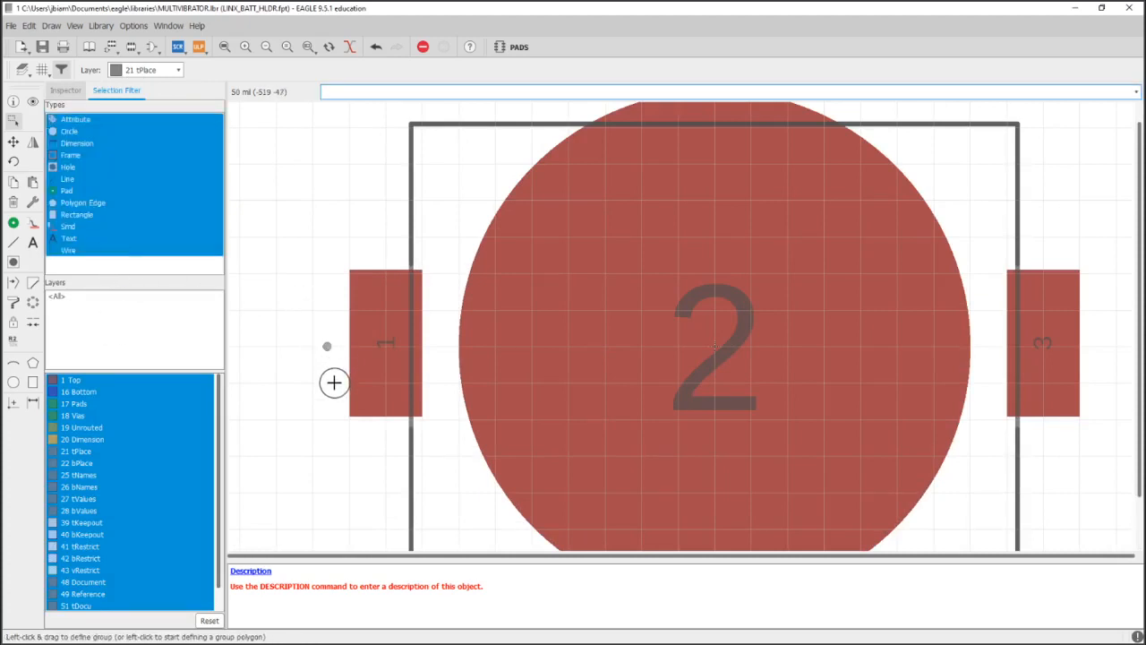
pyautogui.scroll(-1, 598, 360)
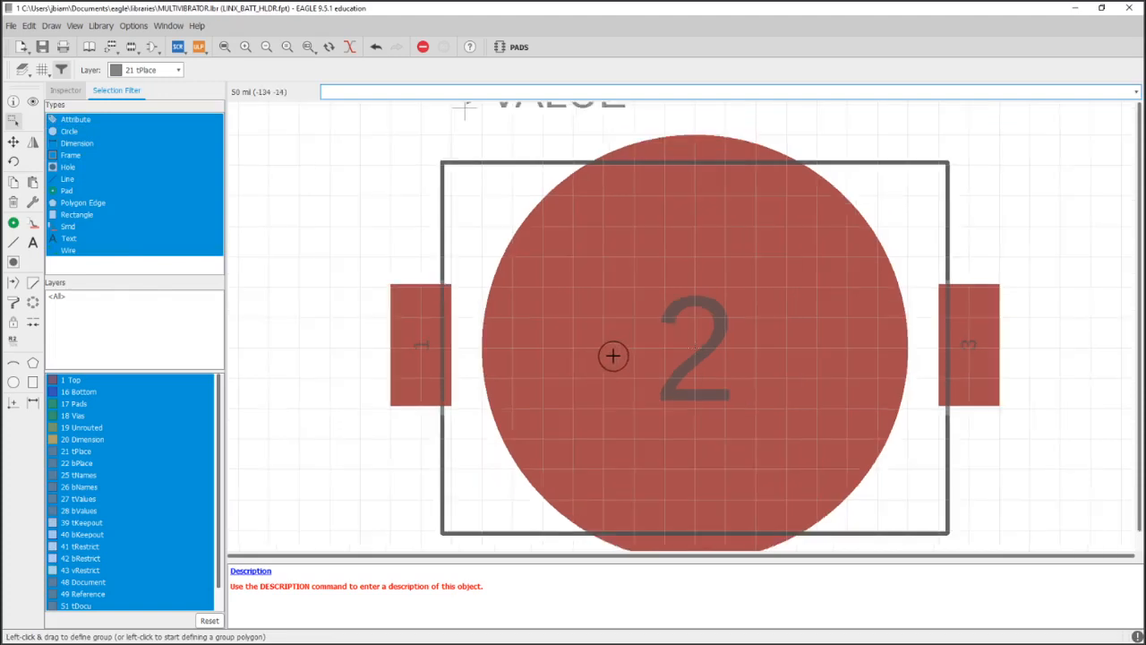
pyautogui.scroll(-1, 576, 352)
pyautogui.scroll(-1, 538, 352)
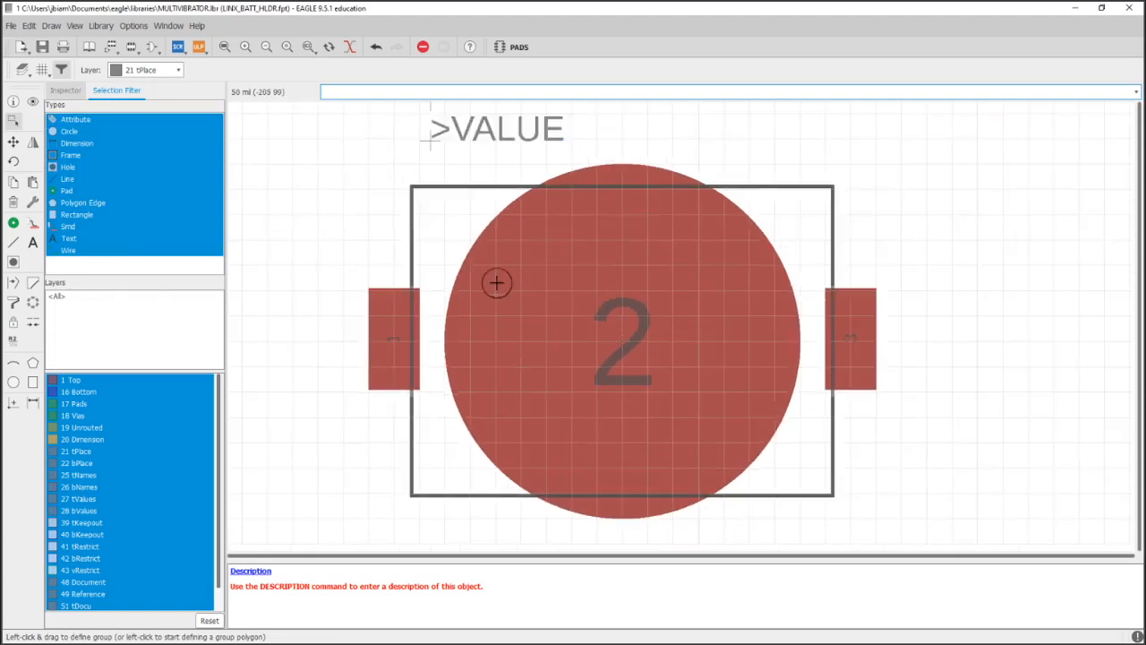
pyautogui.click(42, 46)
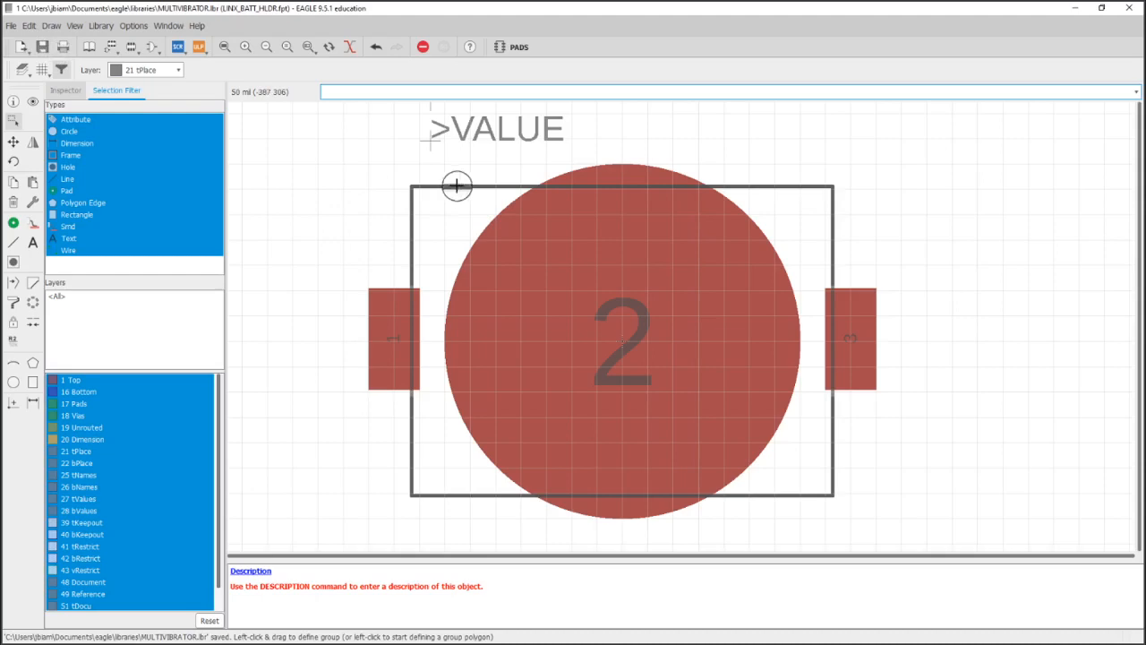
pyautogui.scroll(-1, 456, 186)
pyautogui.scroll(-1, 430, 206)
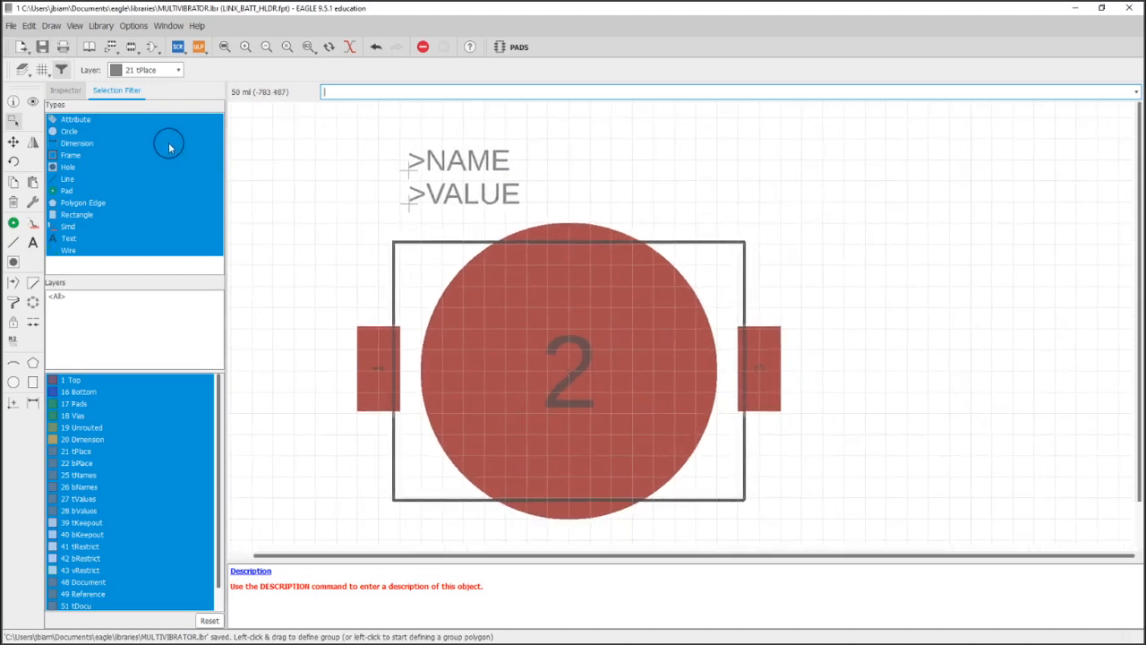
# - Choose layer 39 tKeepout with the Polygon tool and set the grid size to 10 mil
pyautogui.click(150, 71)
pyautogui.scroll(-5, 143, 197)
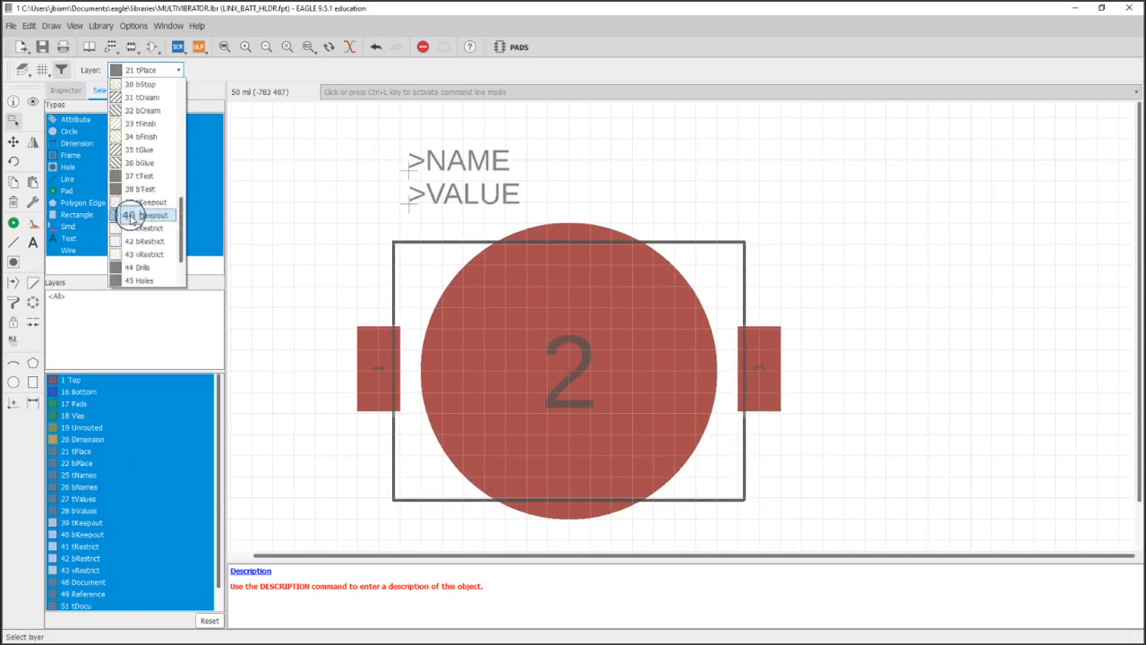
pyautogui.click(143, 203)
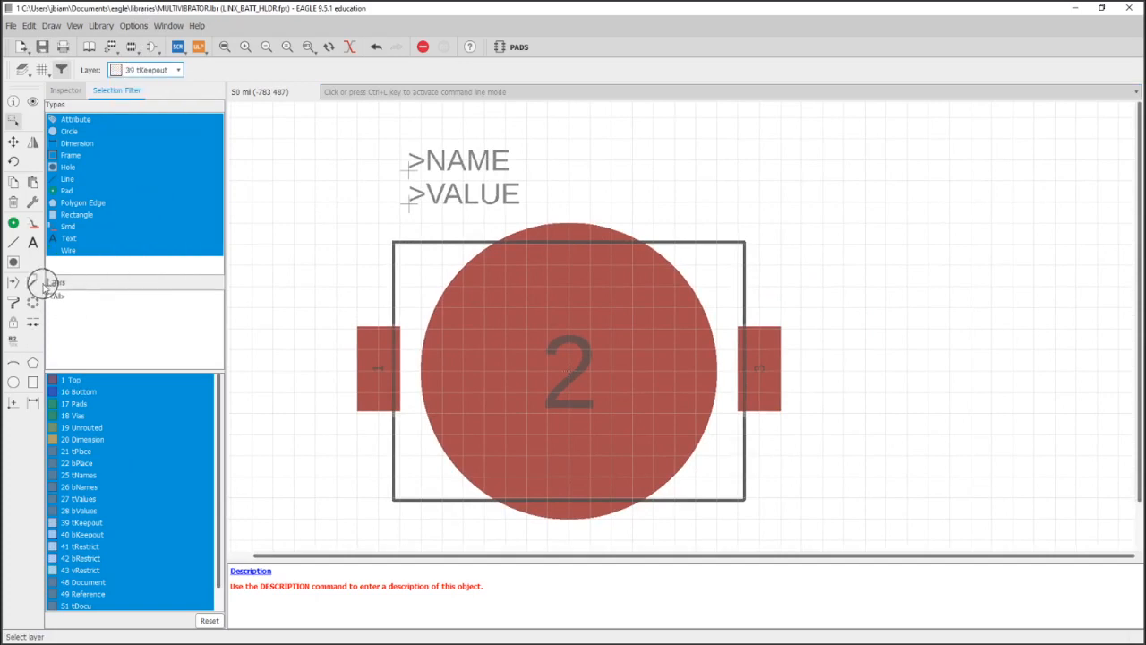
pyautogui.click(33, 363)
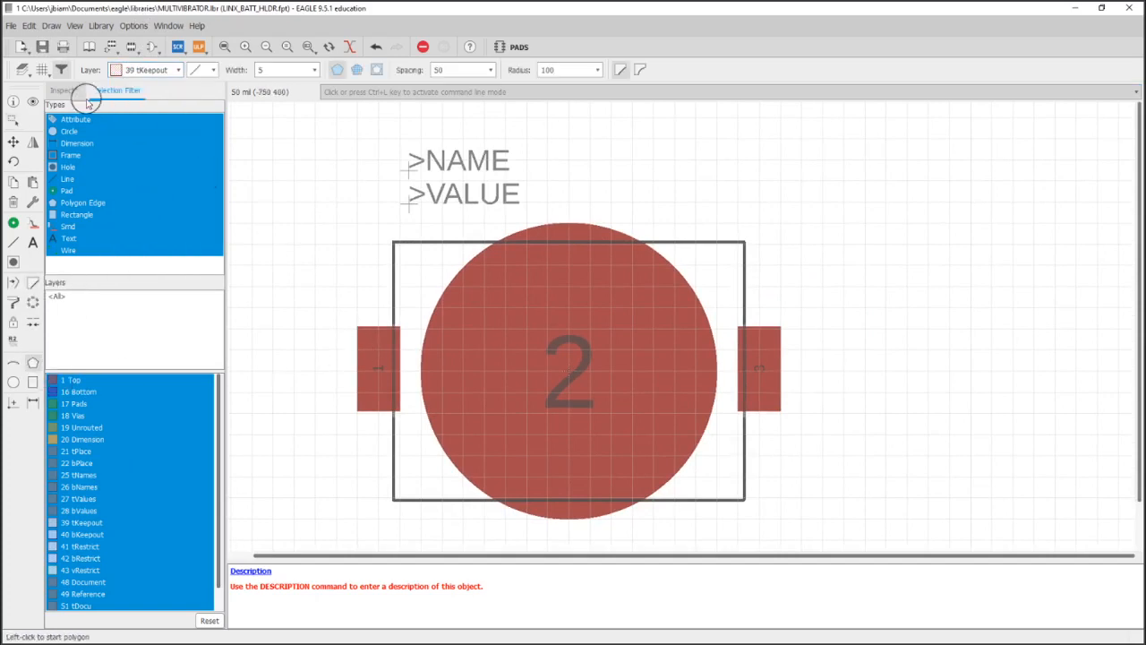
pyautogui.click(44, 74)
pyautogui.click(71, 74)
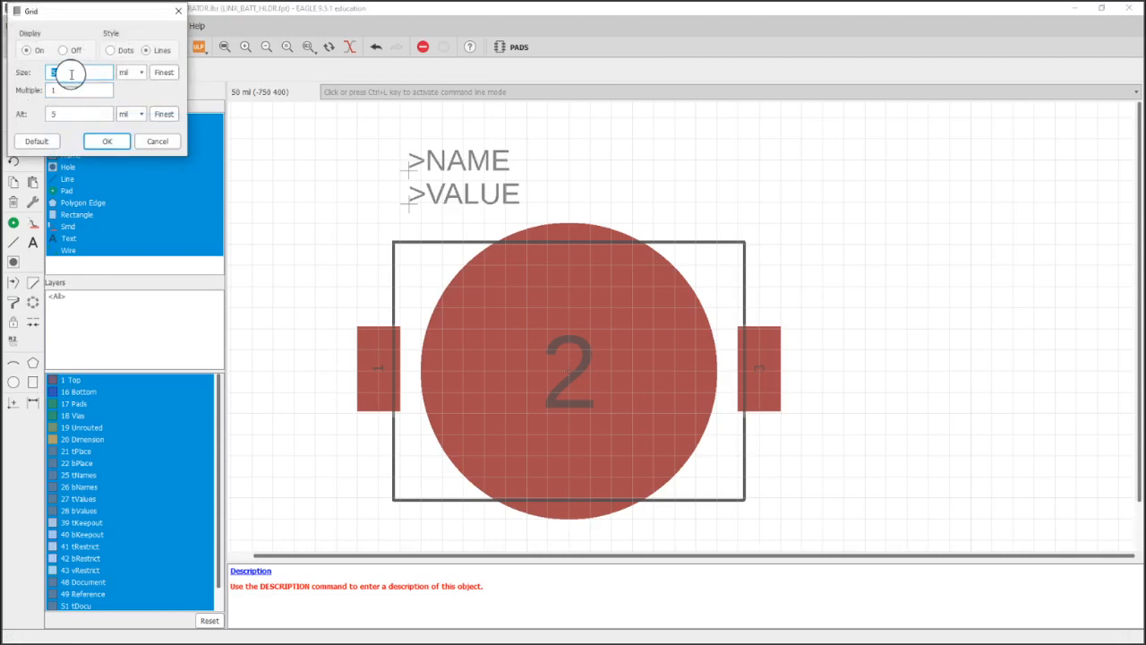
pyautogui.write('10')
pyautogui.press('Return')
pyautogui.scroll(1, 365, 321)
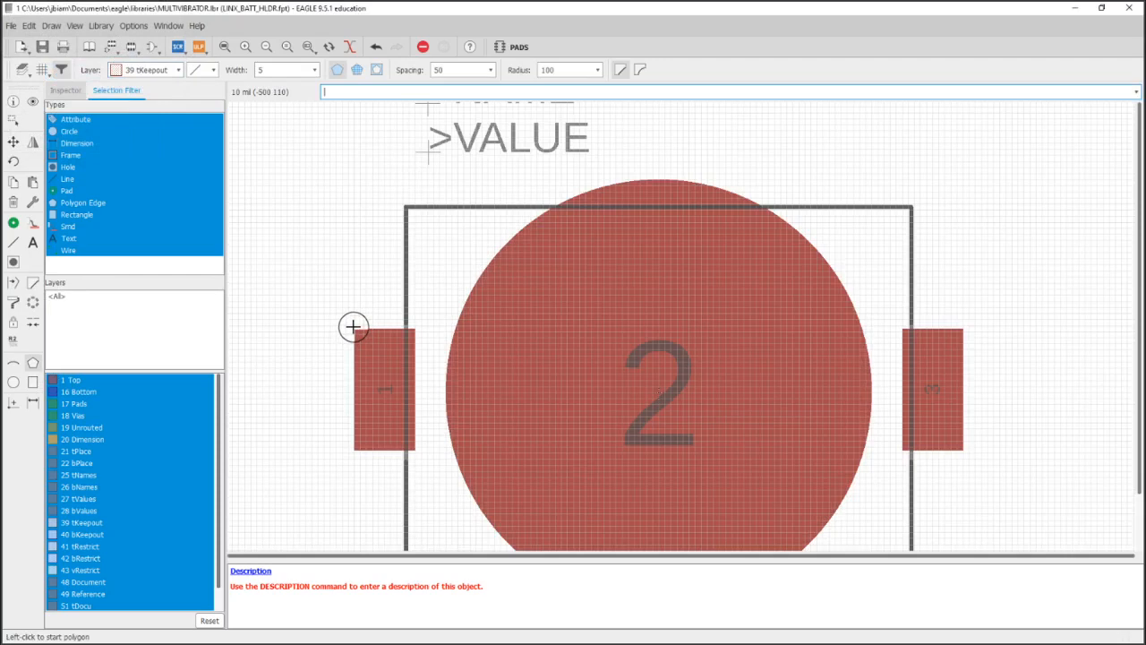
# - Trace the keepout polygon from the left pad along the outline's top edge and raised section
pyautogui.click(347, 328)
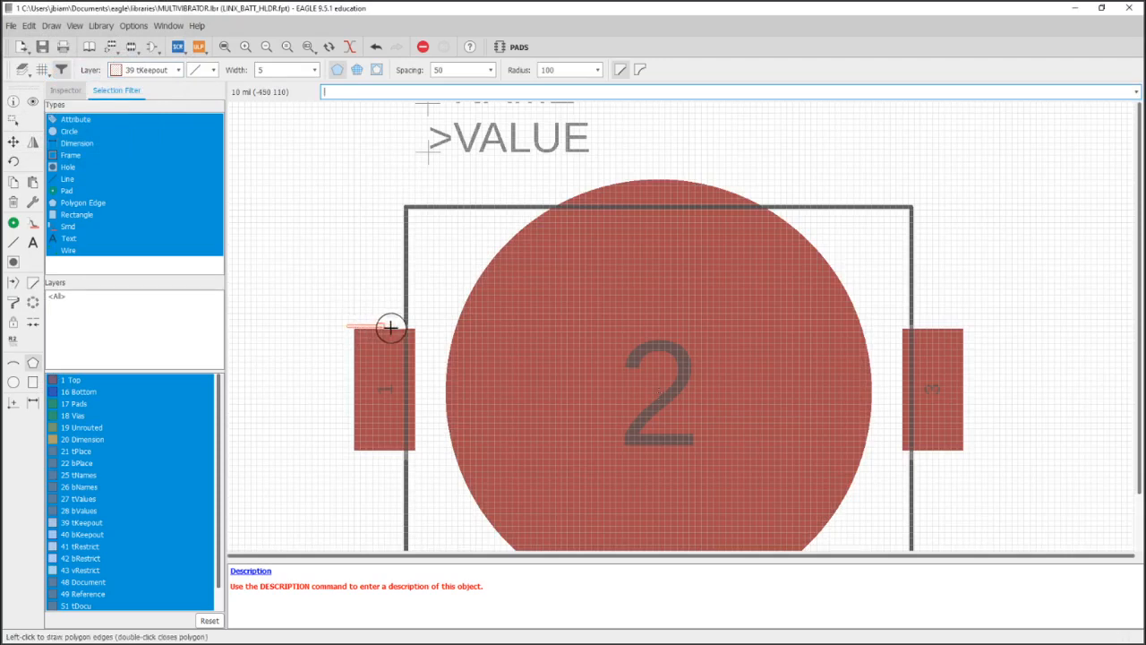
pyautogui.click(347, 129)
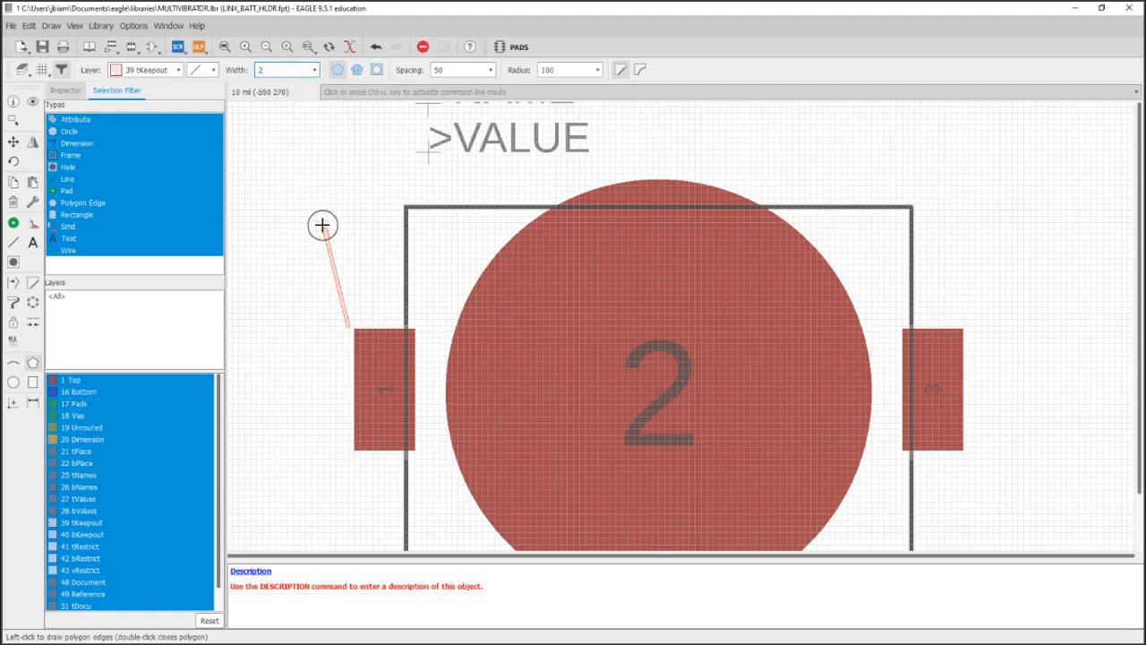
pyautogui.press('Escape')
pyautogui.click(356, 325)
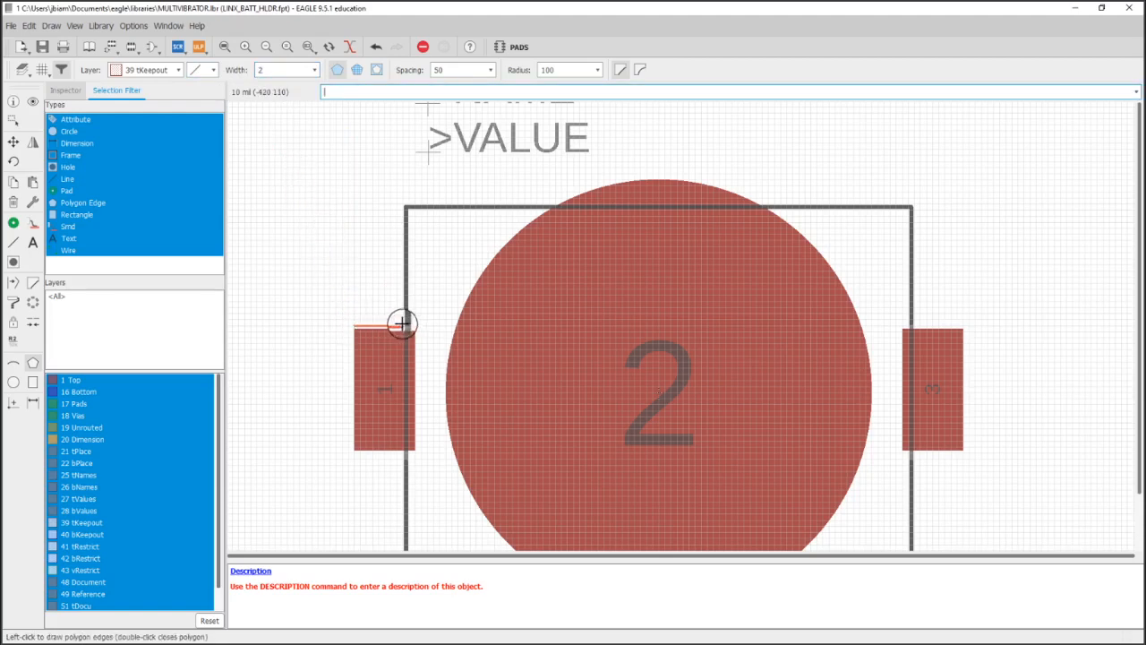
pyautogui.click(402, 323)
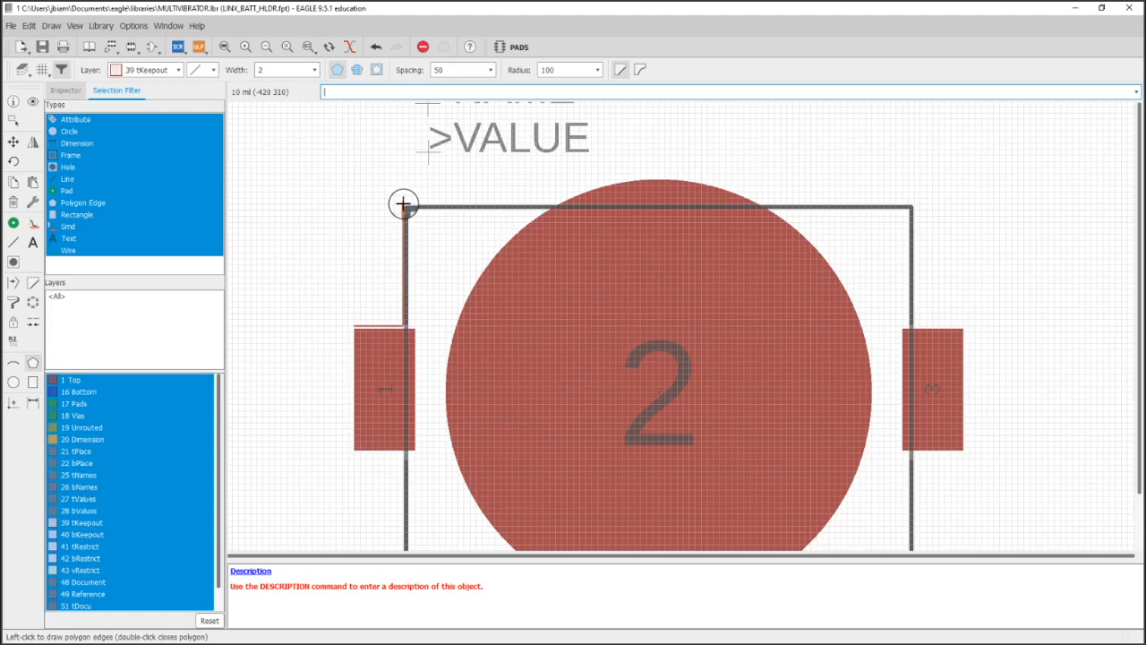
pyautogui.click(403, 204)
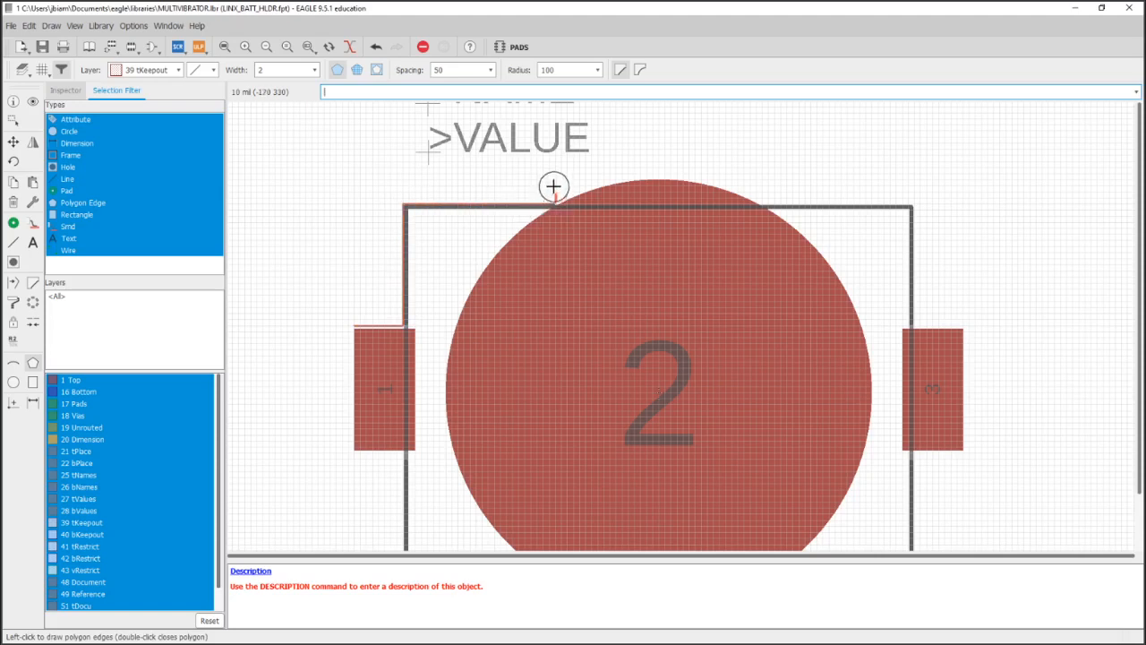
pyautogui.click(555, 178)
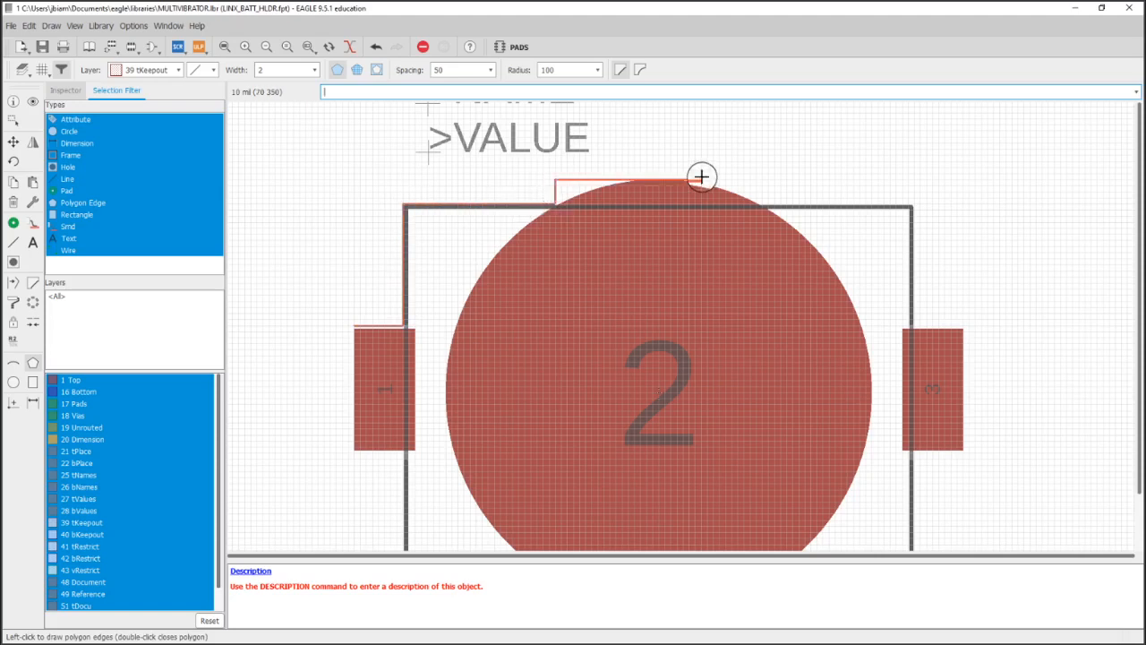
pyautogui.click(555, 172)
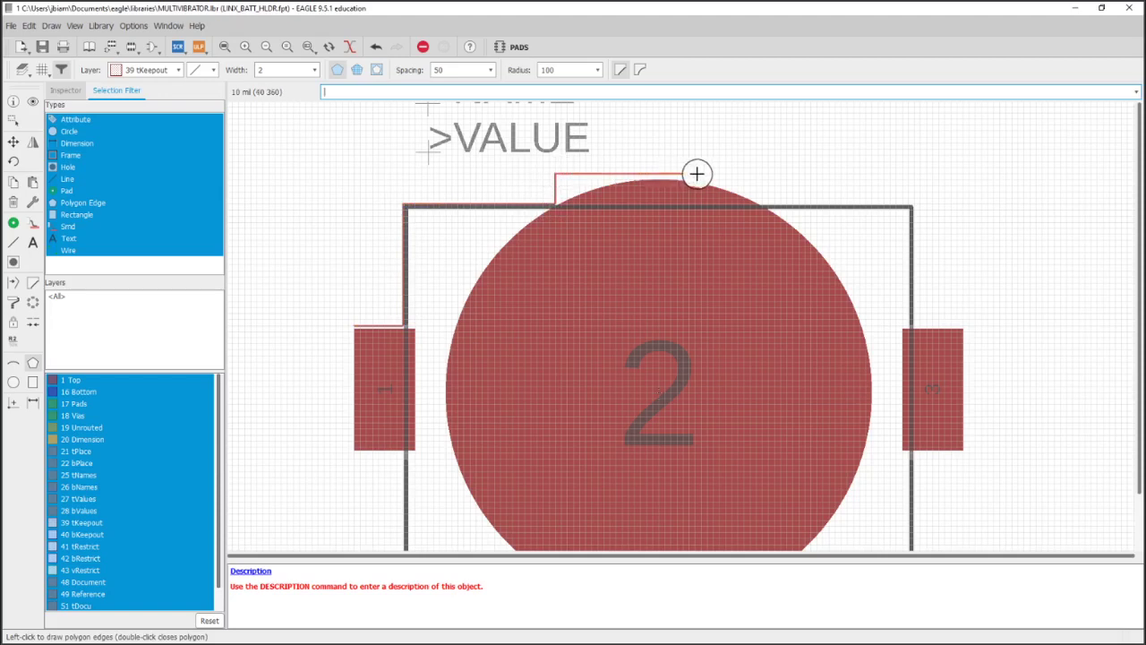
pyautogui.click(760, 175)
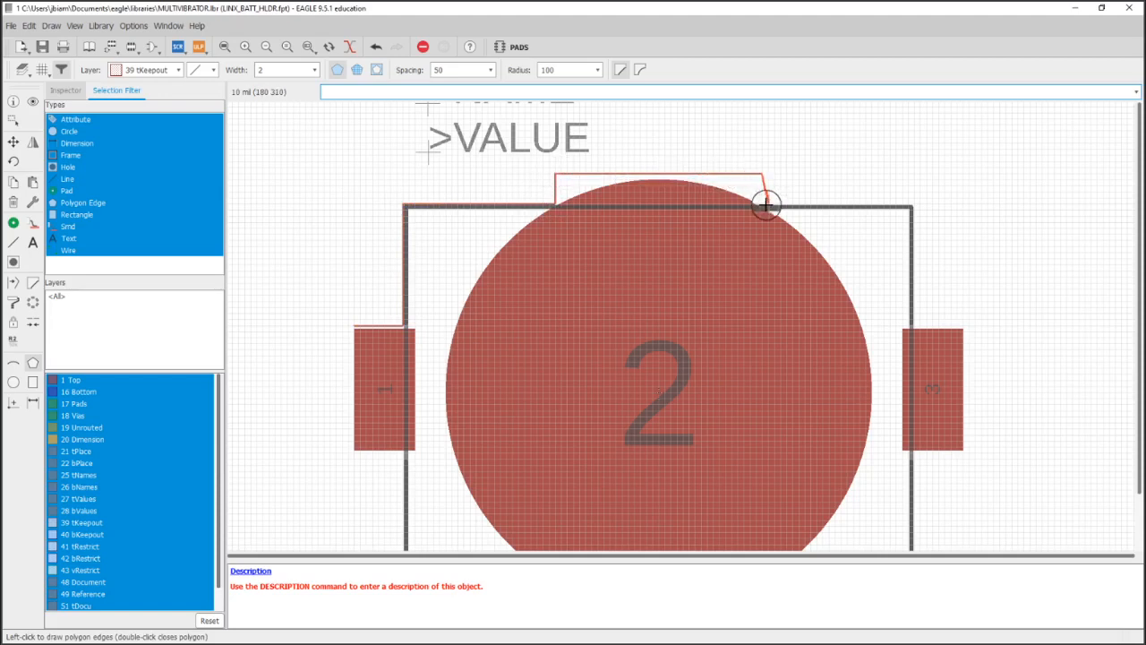
pyautogui.click(763, 204)
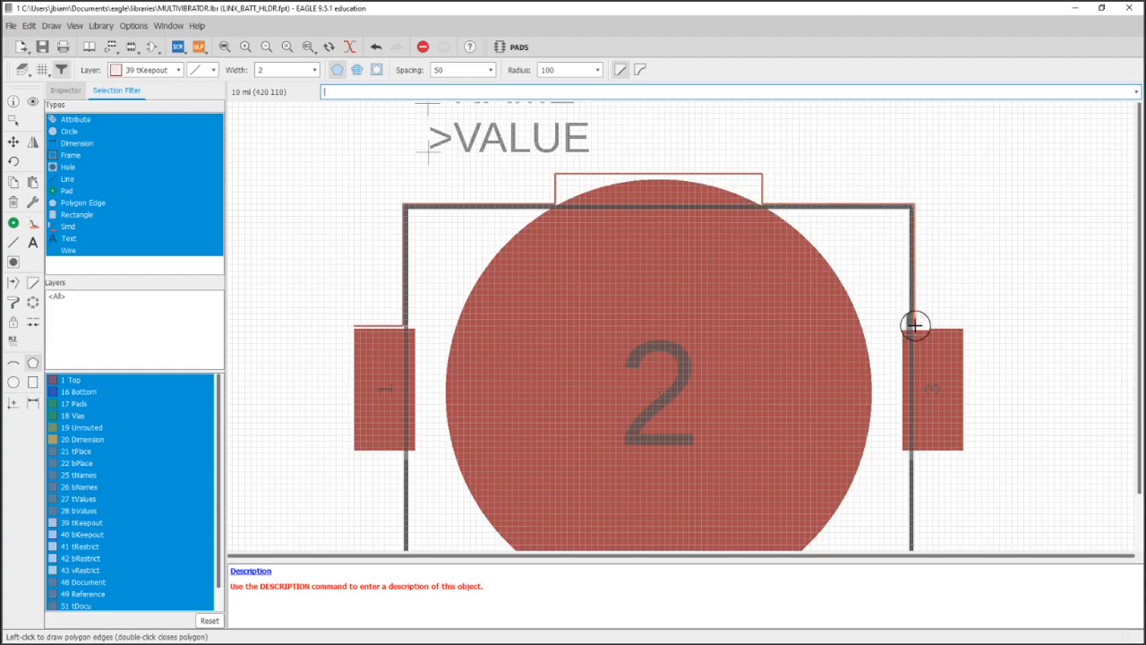
pyautogui.hscroll(3, 915, 324)
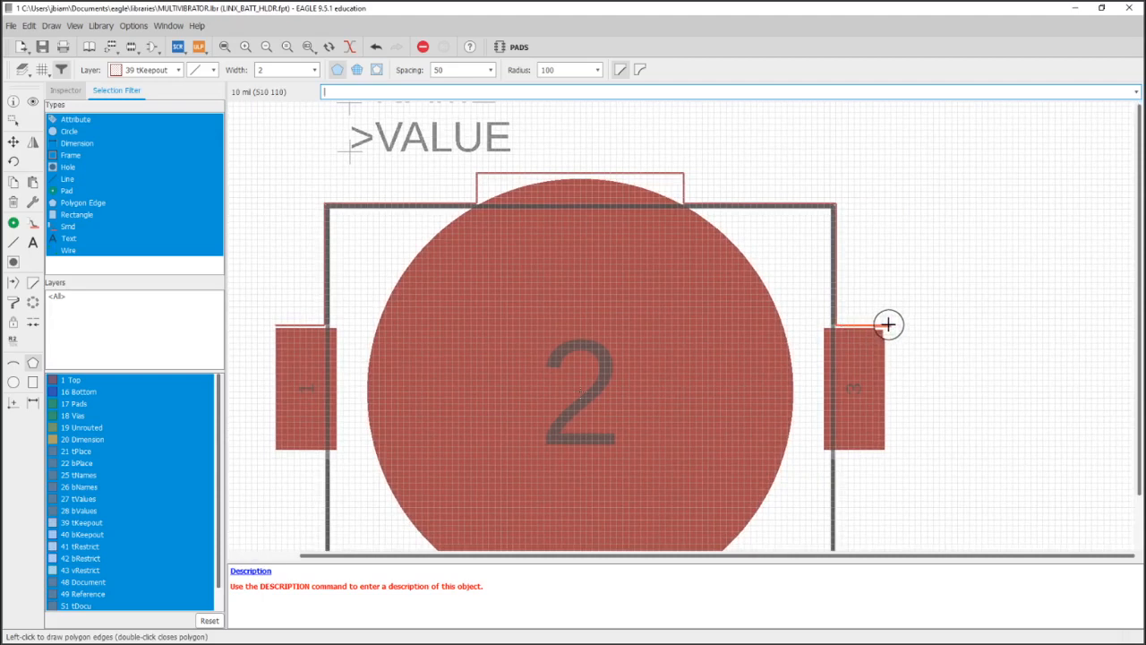
# - Continue around the right pad and bottom edge back to the left pad, closing the filled tKeepout polygon
pyautogui.click(885, 327)
pyautogui.click(884, 452)
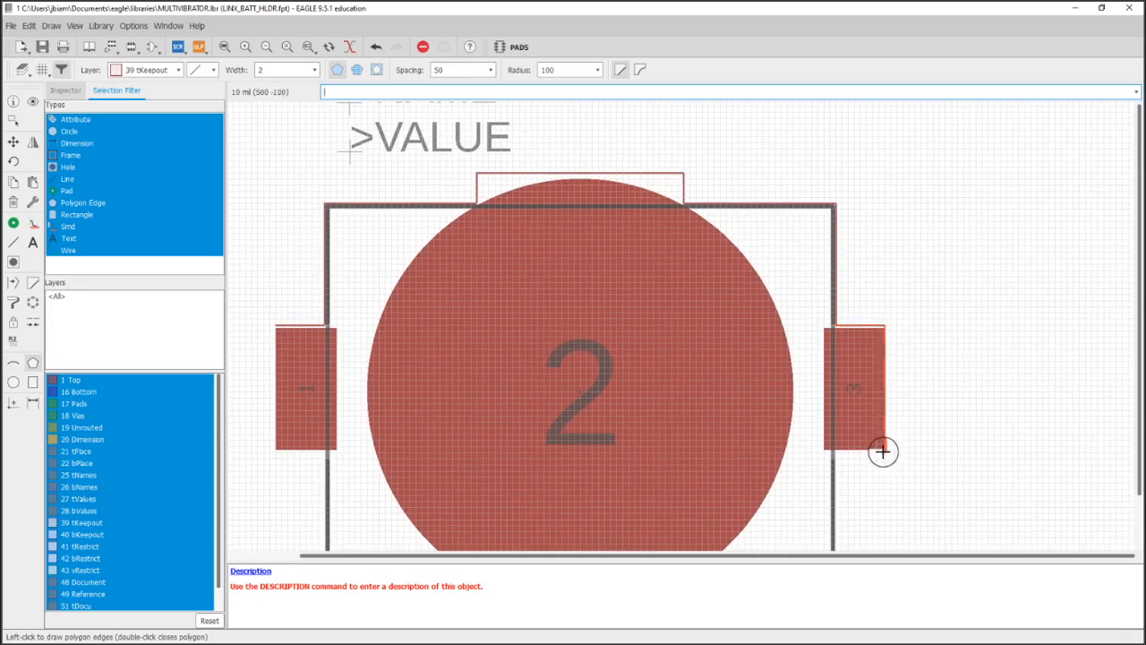
pyautogui.scroll(-3, 827, 277)
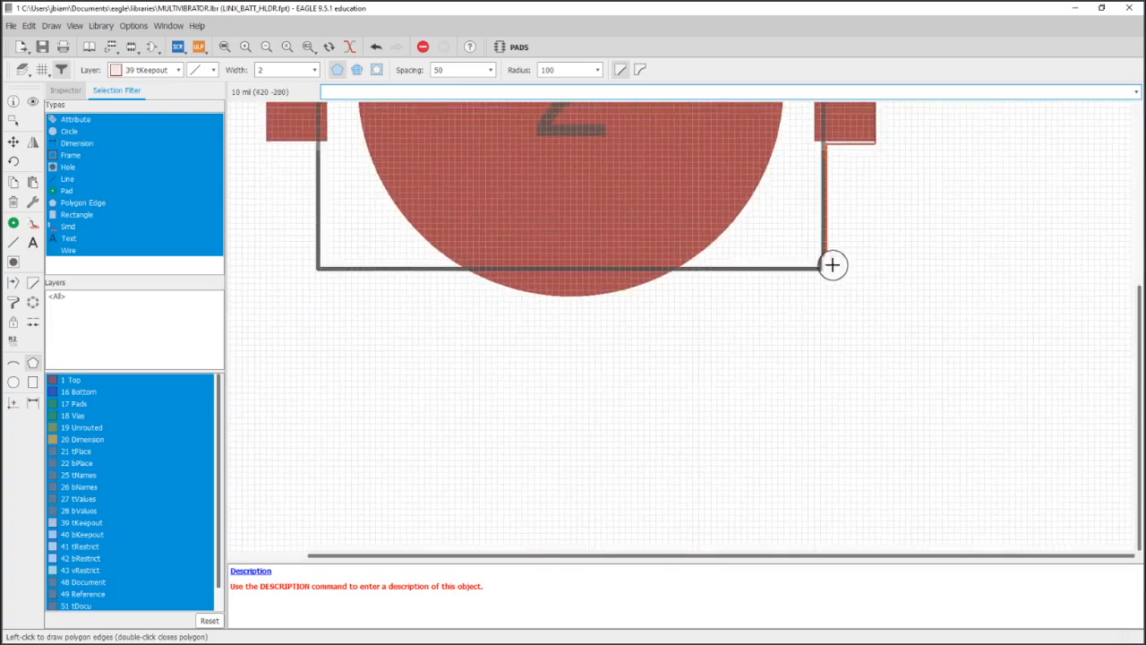
pyautogui.click(824, 274)
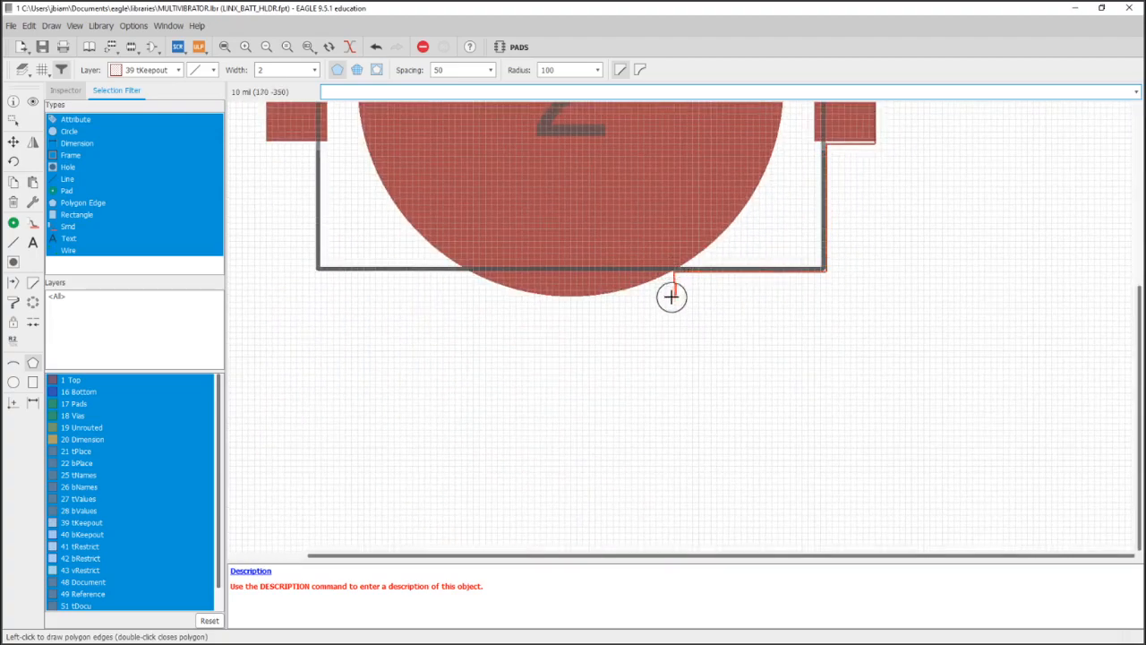
pyautogui.click(672, 297)
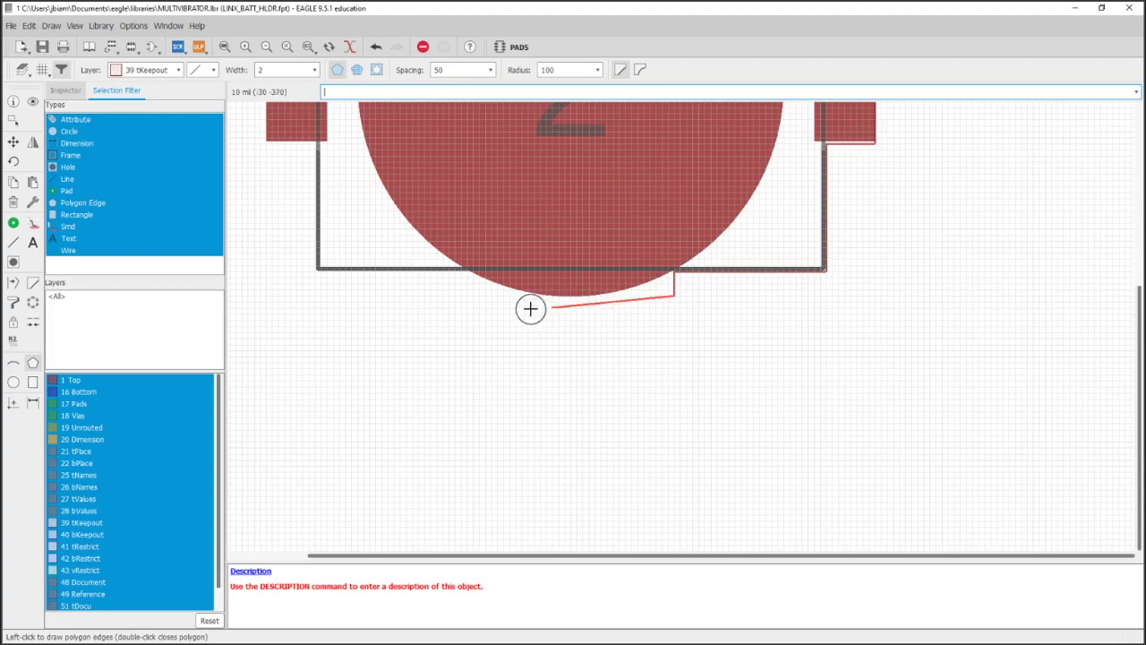
pyautogui.click(466, 273)
pyautogui.scroll(2, 358, 285)
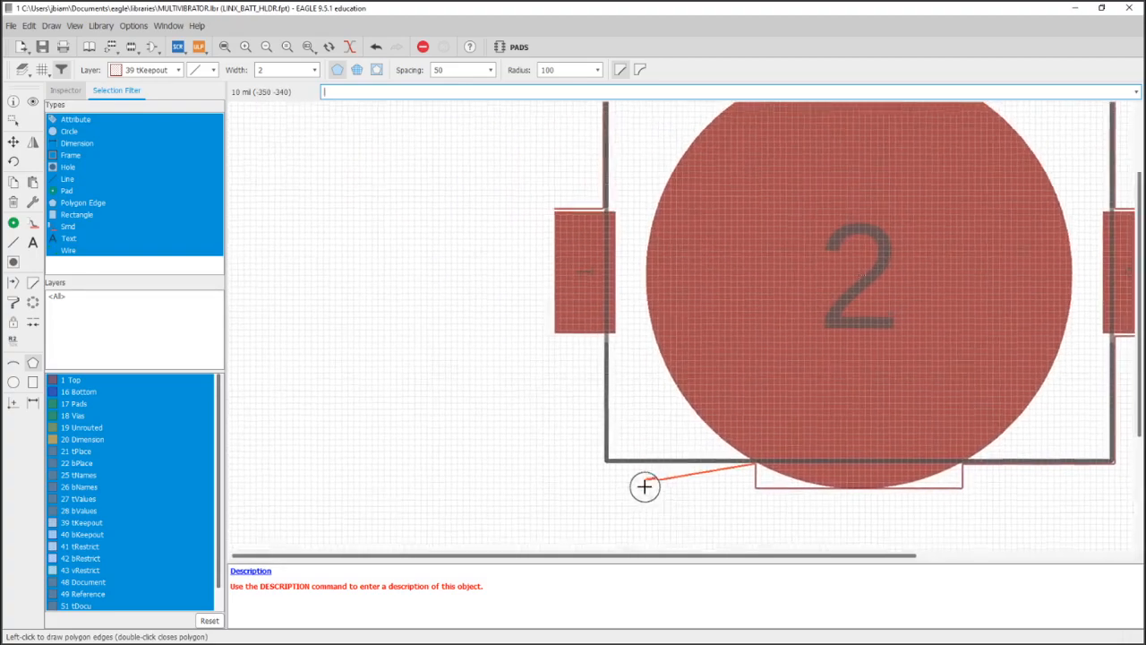
pyautogui.click(602, 464)
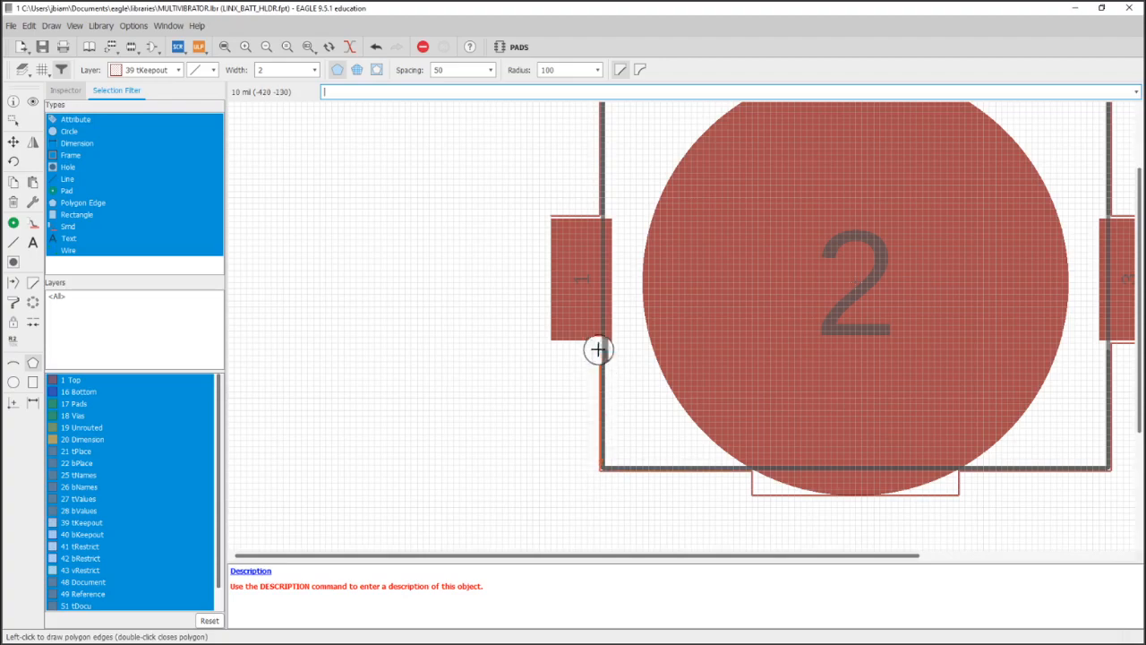
pyautogui.click(598, 343)
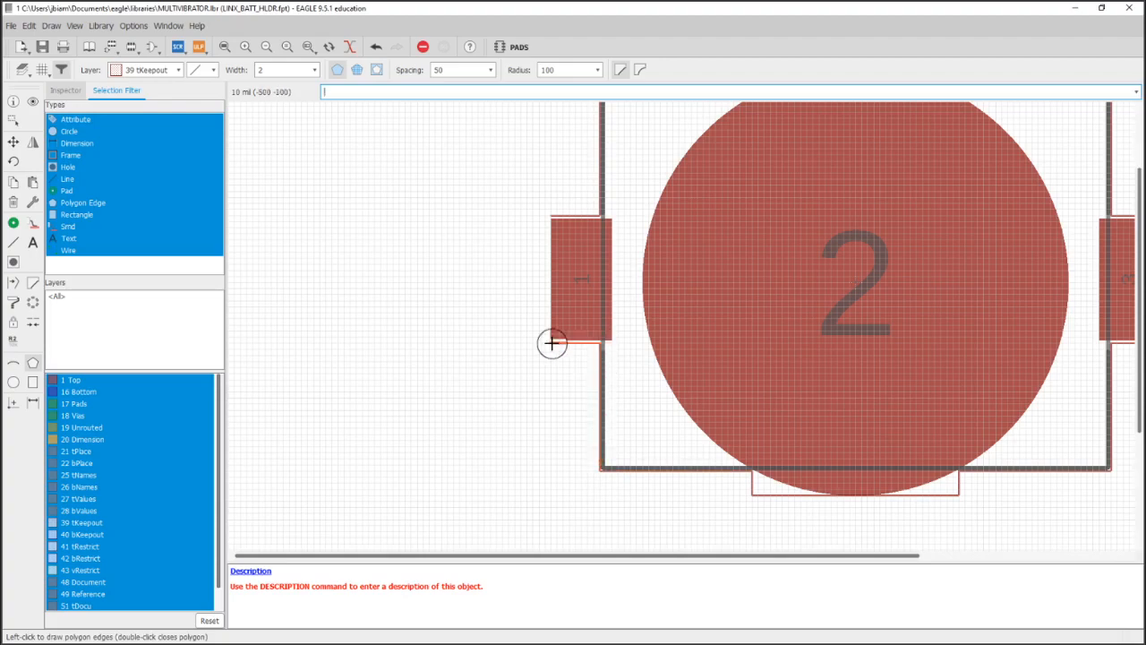
pyautogui.click(551, 343)
pyautogui.doubleClick(549, 215)
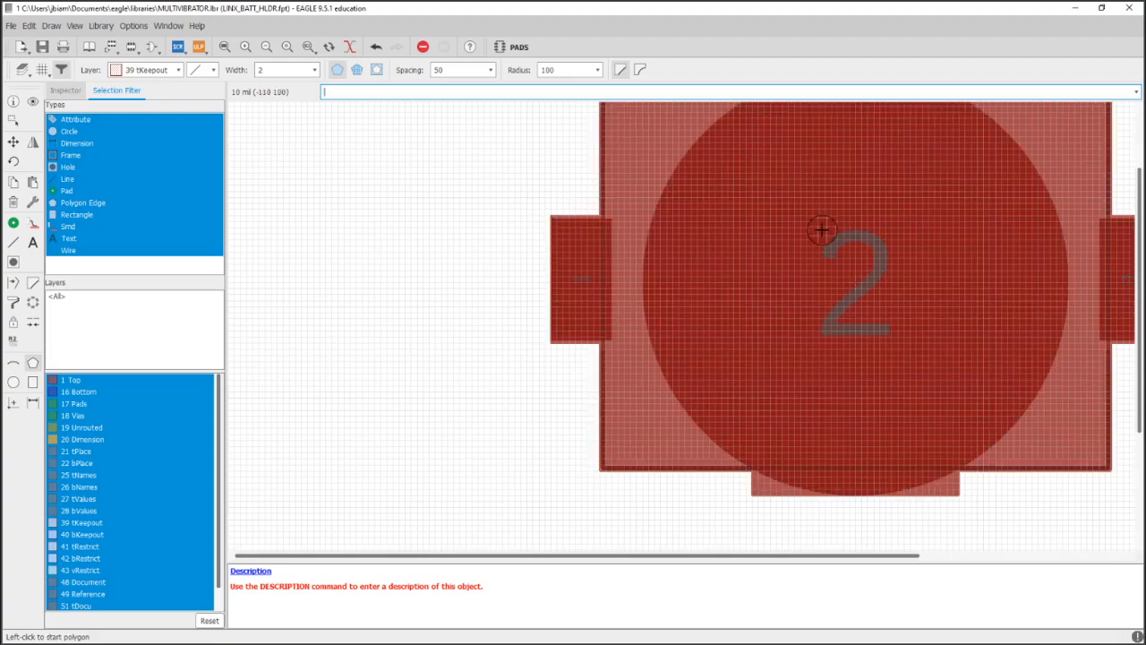
pyautogui.scroll(-2, 822, 235)
pyautogui.scroll(-2, 735, 278)
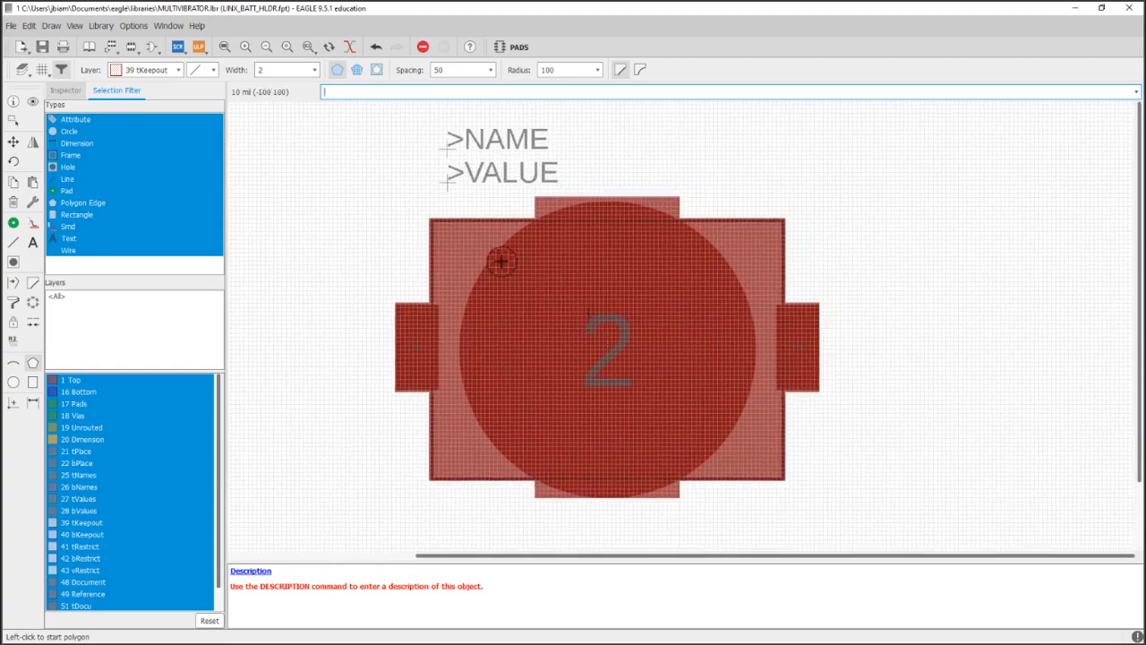
pyautogui.scroll(1, 475, 251)
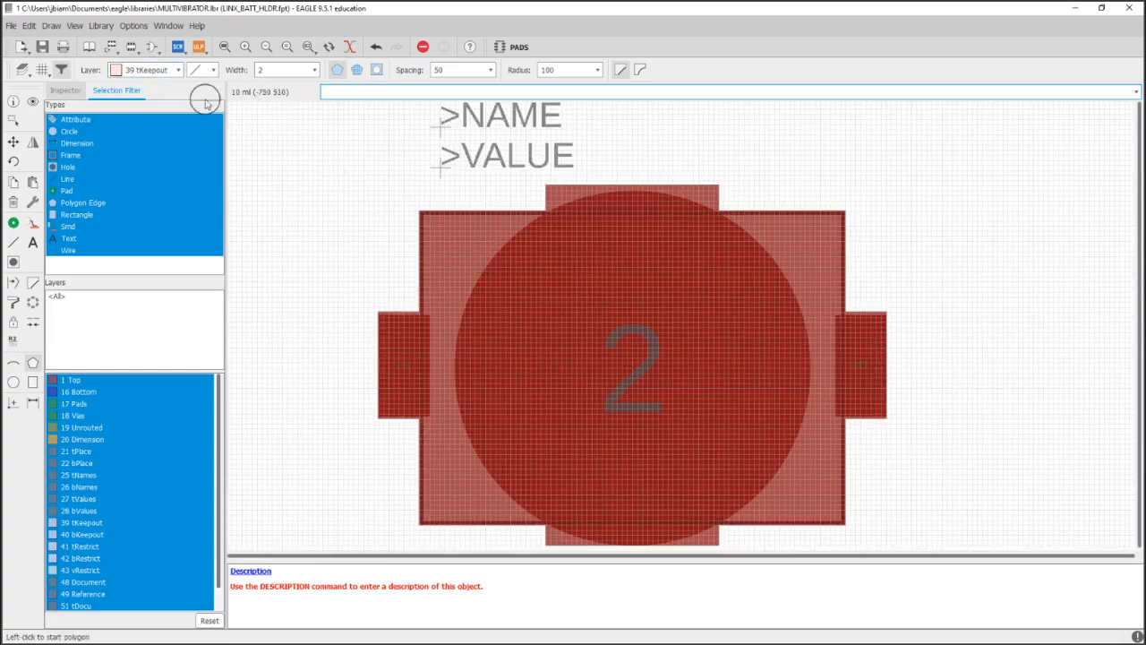
# - Save the footprint and return to the MULTIVIBRATOR library overview
pyautogui.click(42, 47)
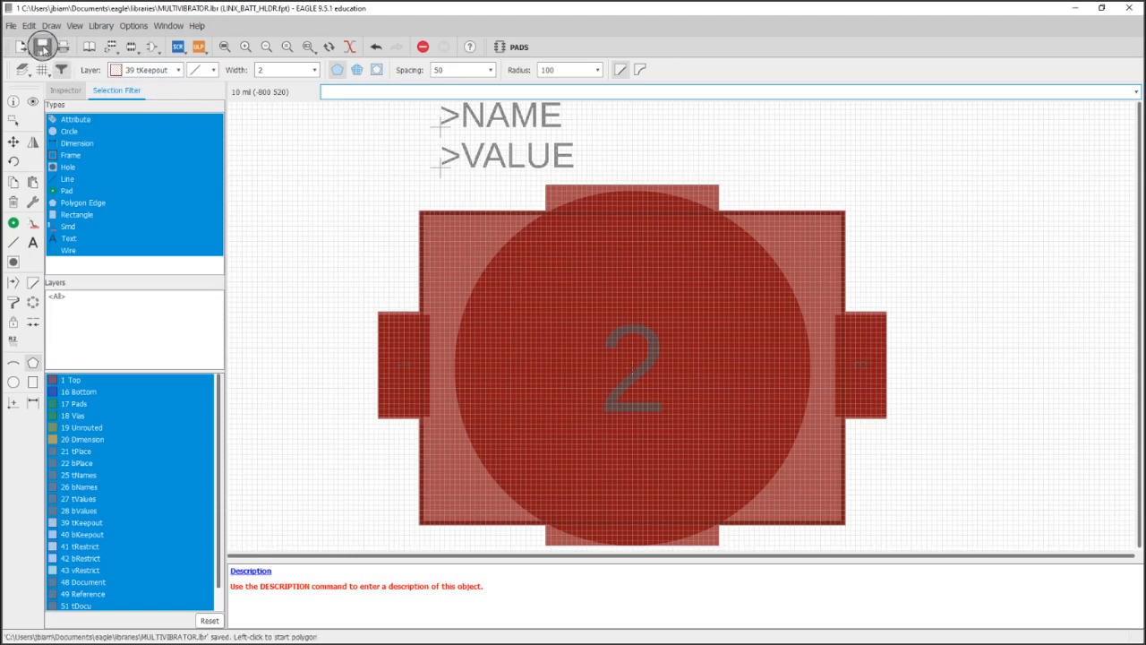
pyautogui.click(90, 47)
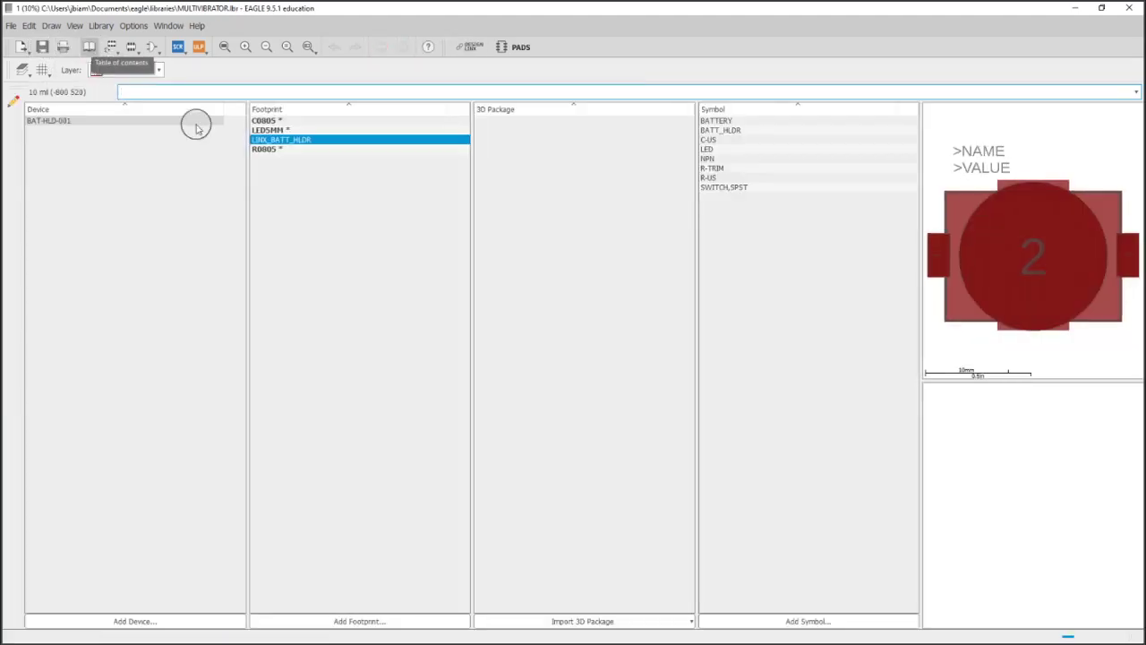
pyautogui.click(326, 181)
pyautogui.press('Down')
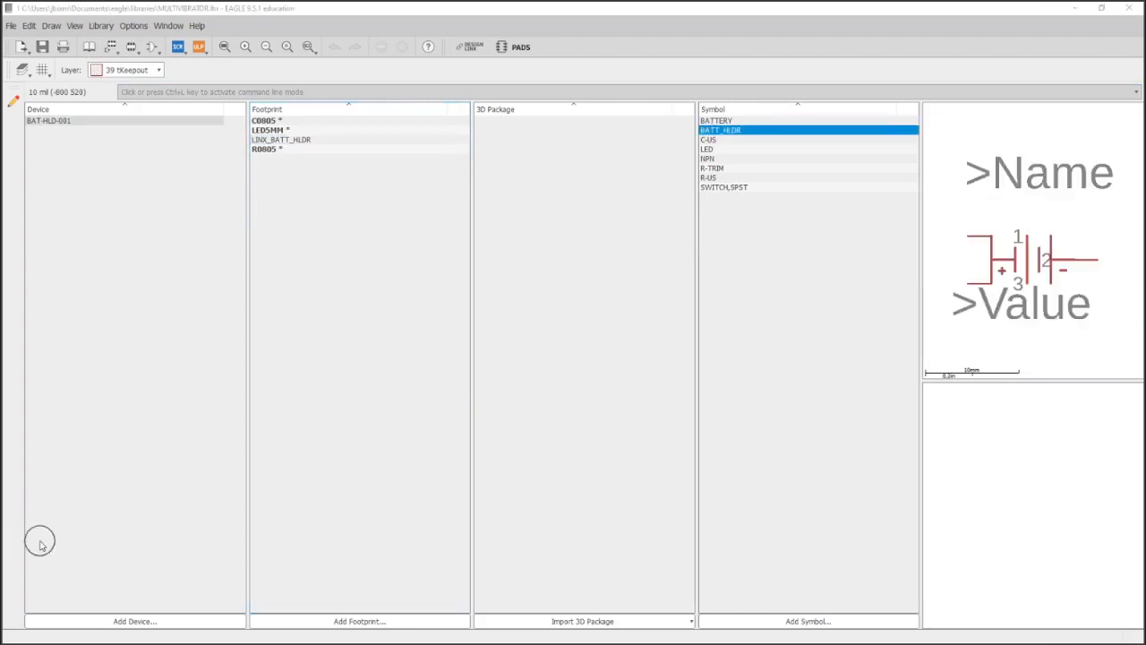
# - Preview the BATTERY and BATT_HLDR symbols, ending on BATTERY
pyautogui.click(737, 122)
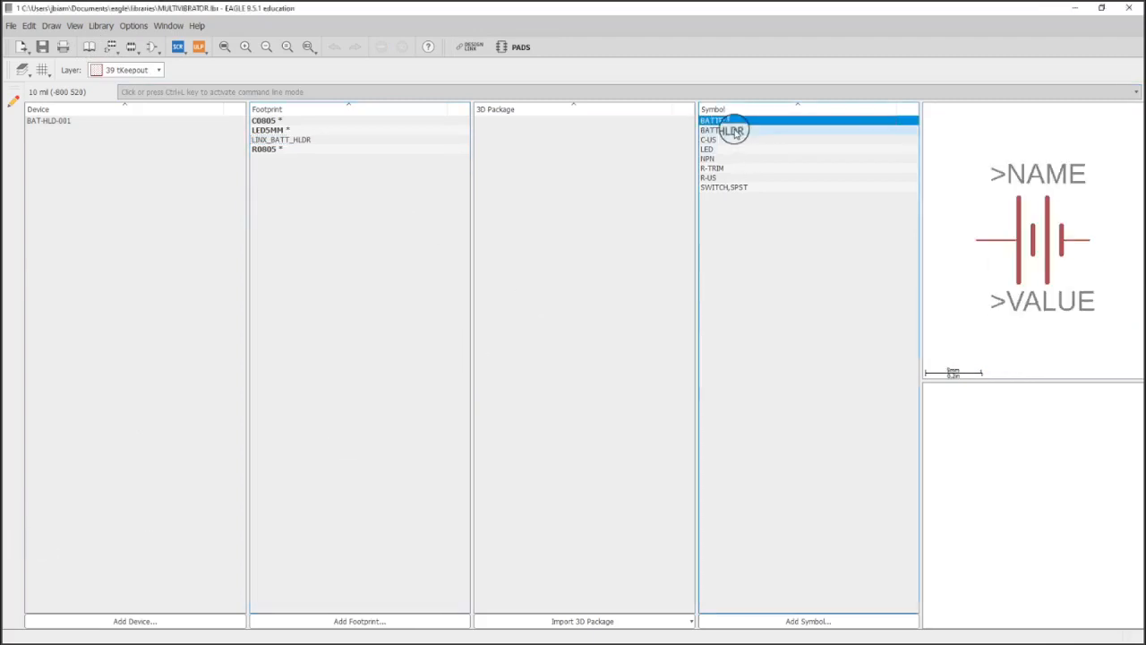
pyautogui.click(736, 131)
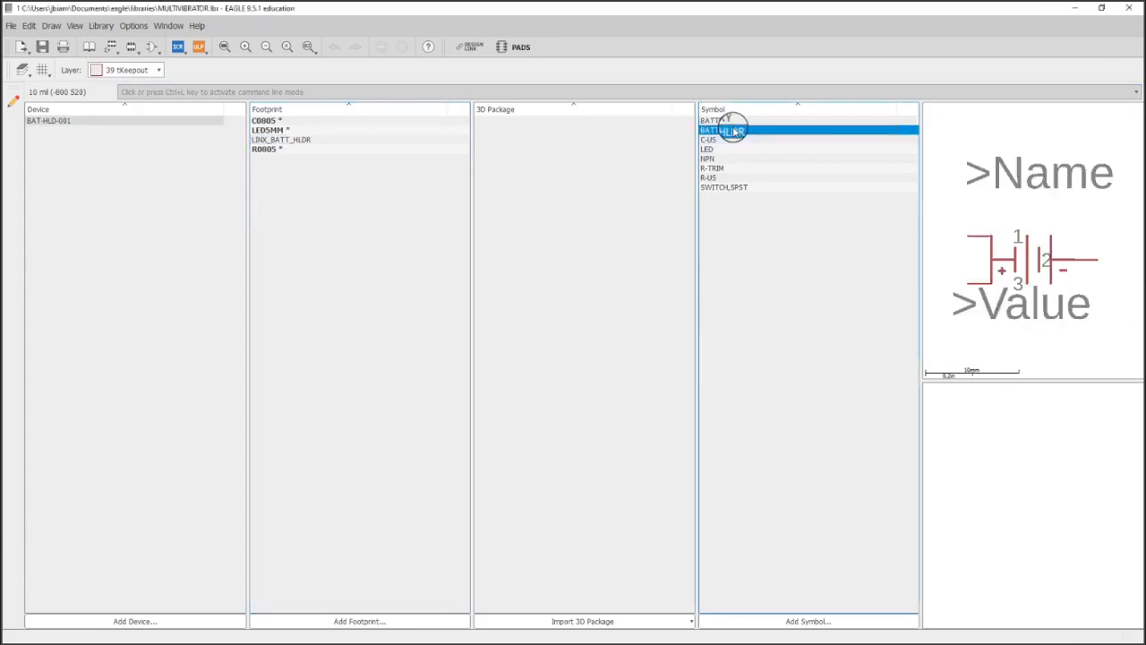
pyautogui.click(720, 122)
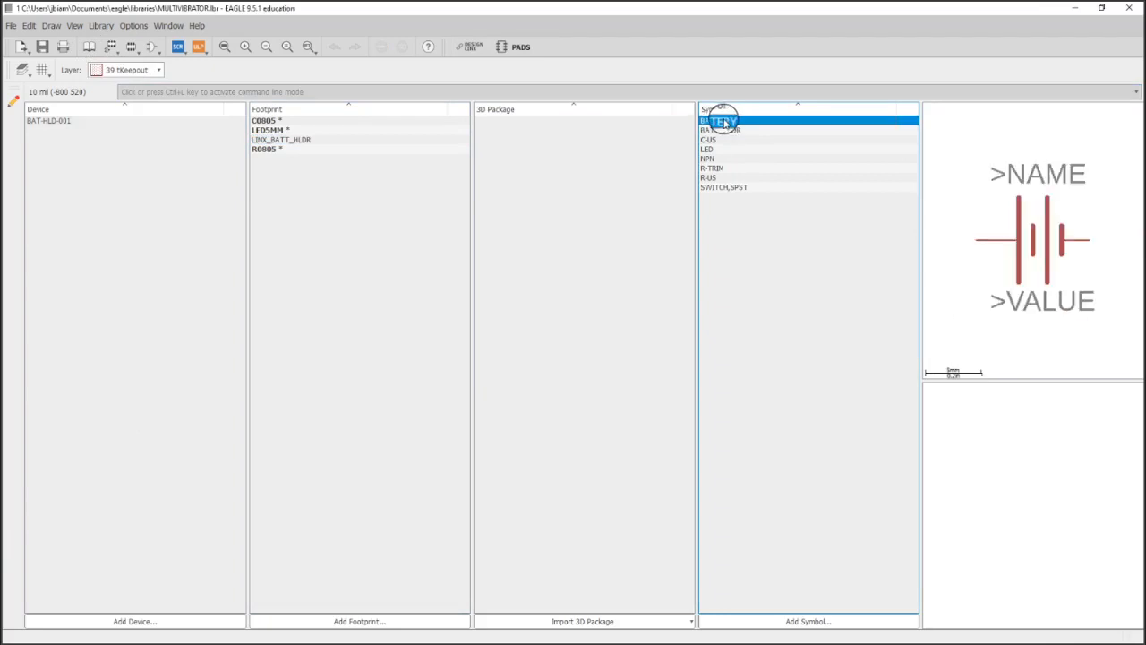
# - Edit the BATTERY symbol with selection limited to pins and group-select its pins
pyautogui.doubleClick(724, 120)
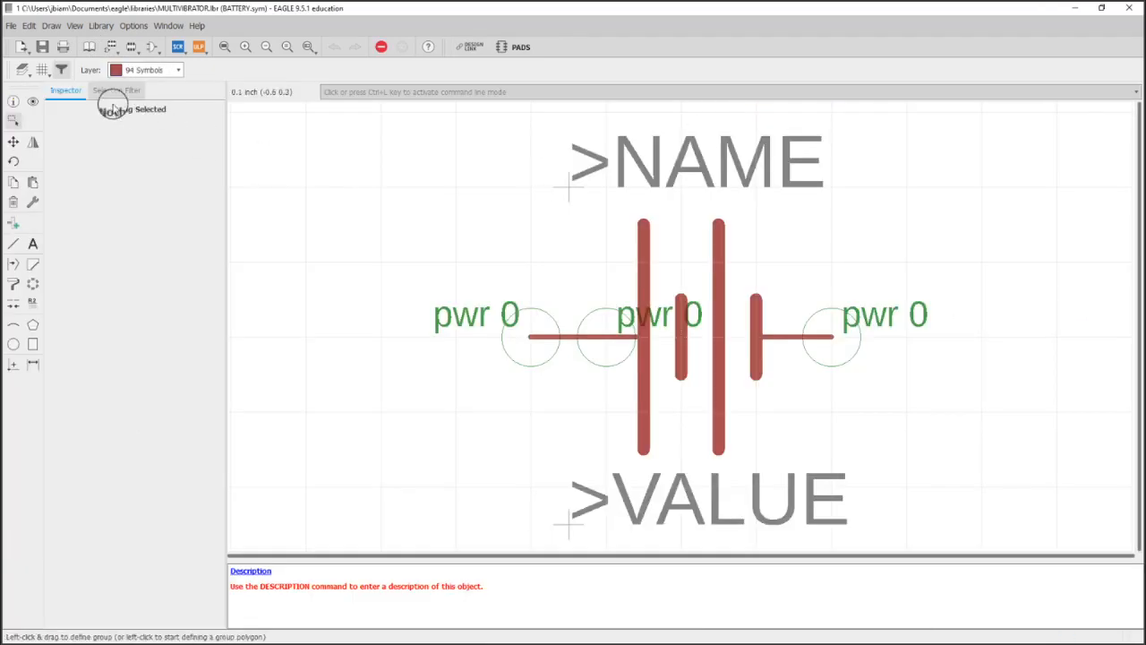
pyautogui.click(116, 90)
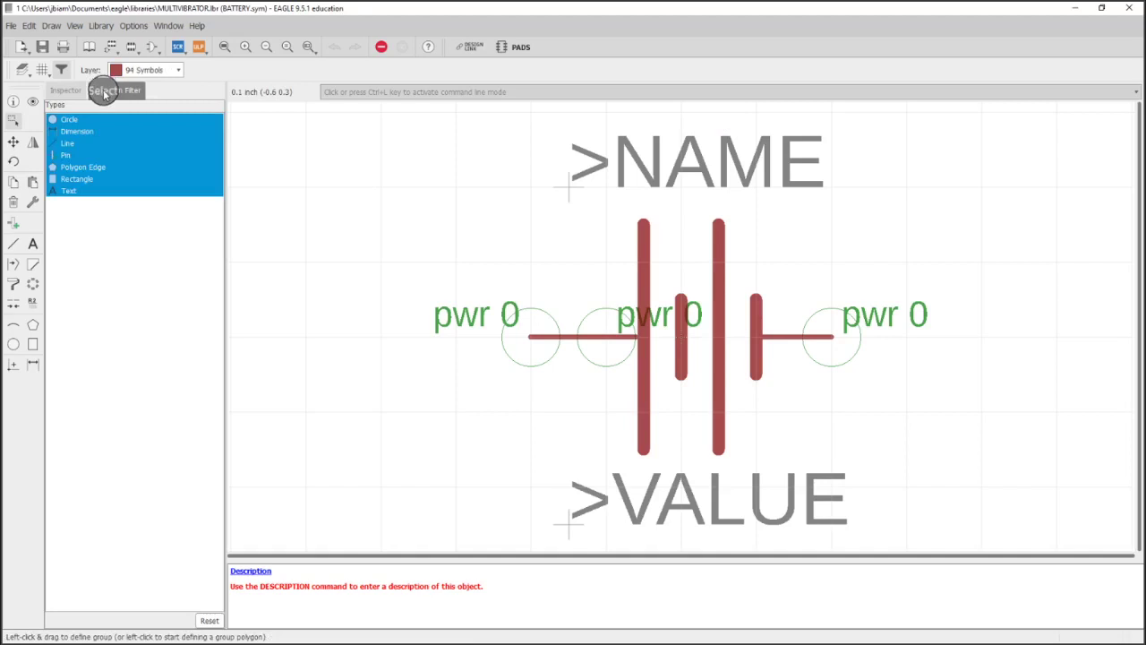
pyautogui.click(72, 158)
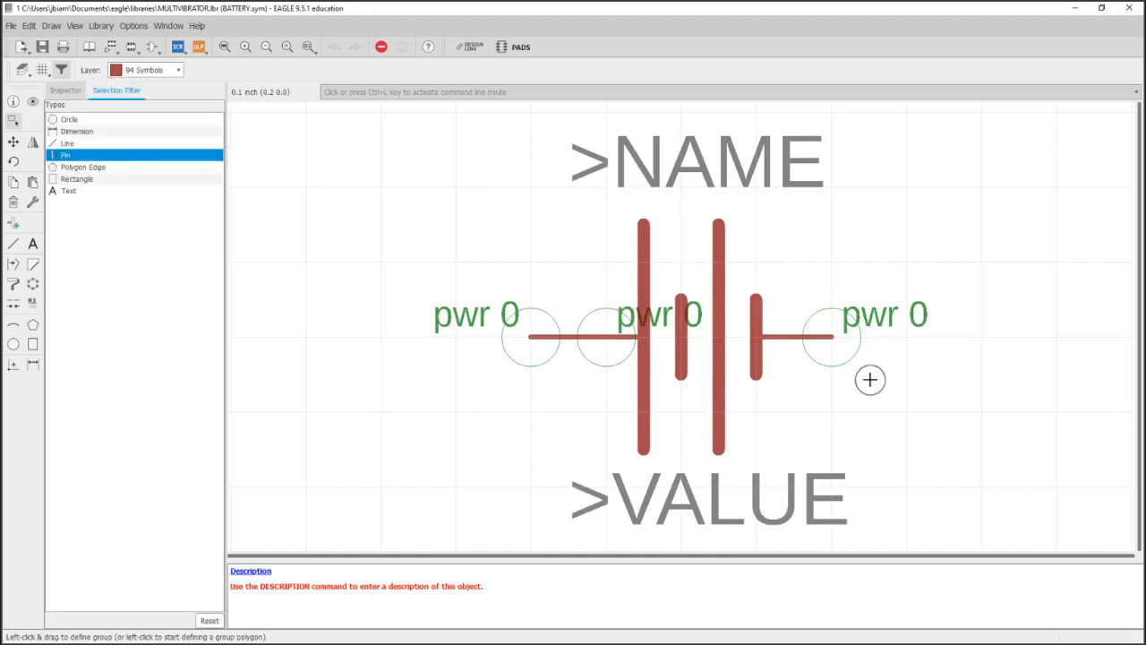
pyautogui.click(605, 323)
pyautogui.click(921, 432)
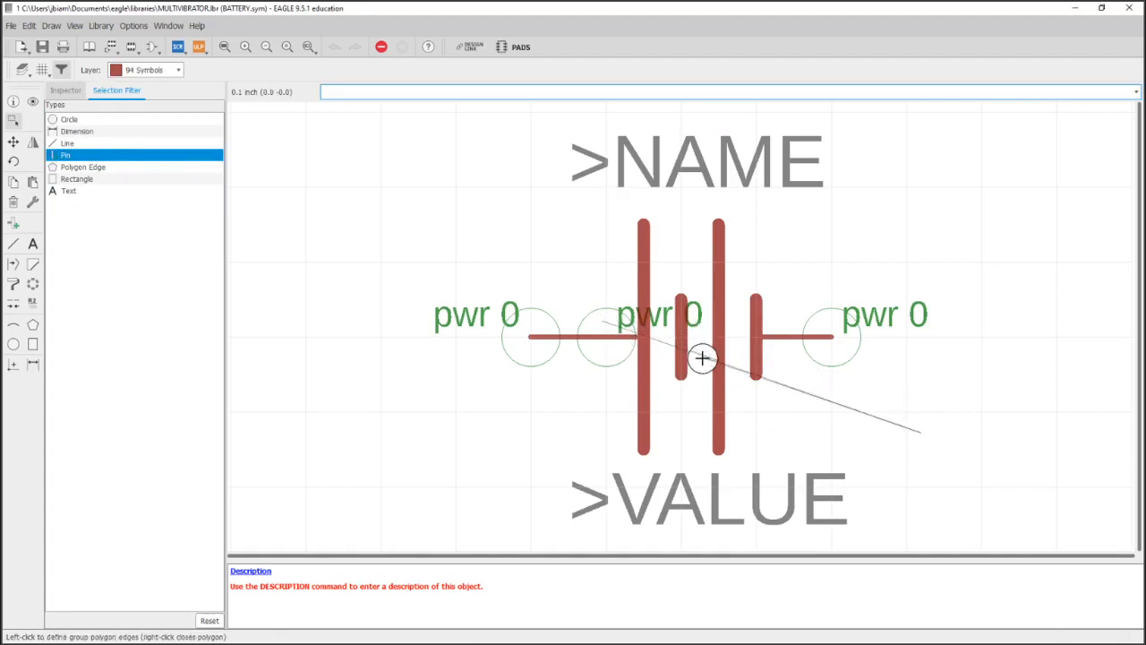
pyautogui.rightClick(949, 416)
pyautogui.moveTo(961, 430); pyautogui.dragTo(559, 295)
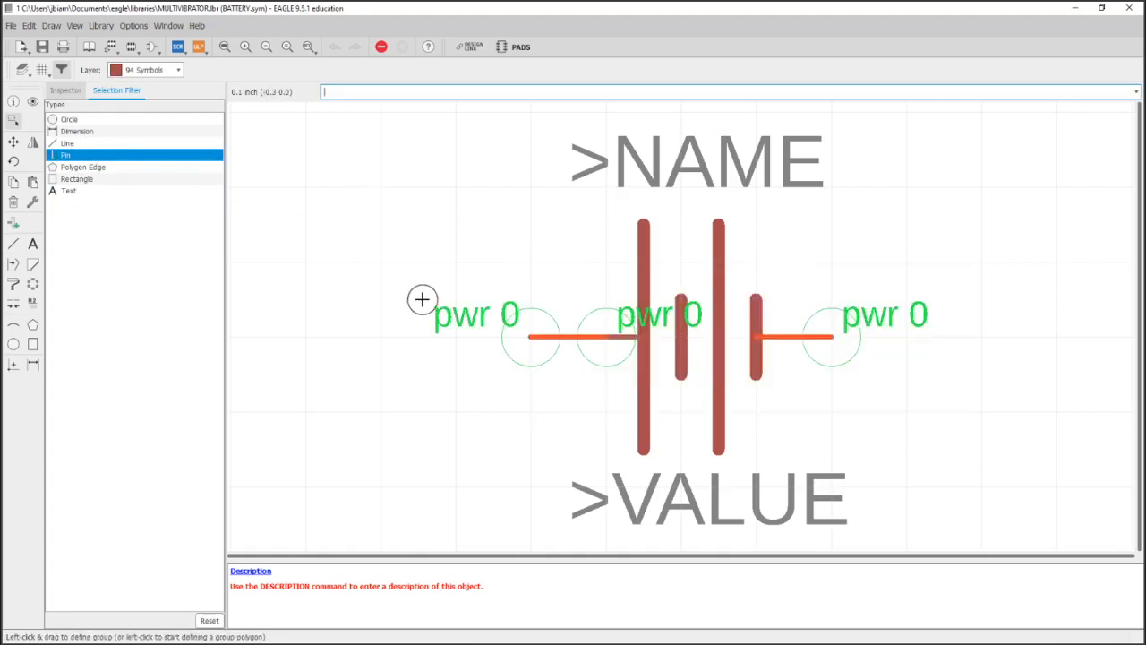
pyautogui.click(532, 238)
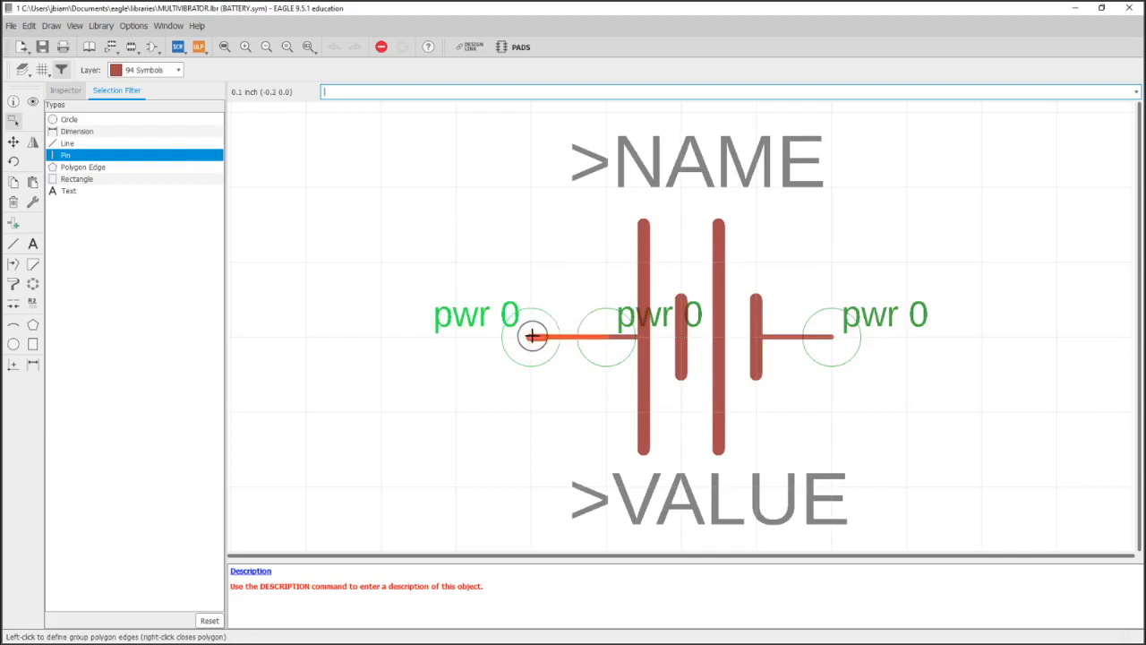
# - Review each pin's name in the Inspector (+ and −) and save the BATTERY symbol
pyautogui.click(63, 90)
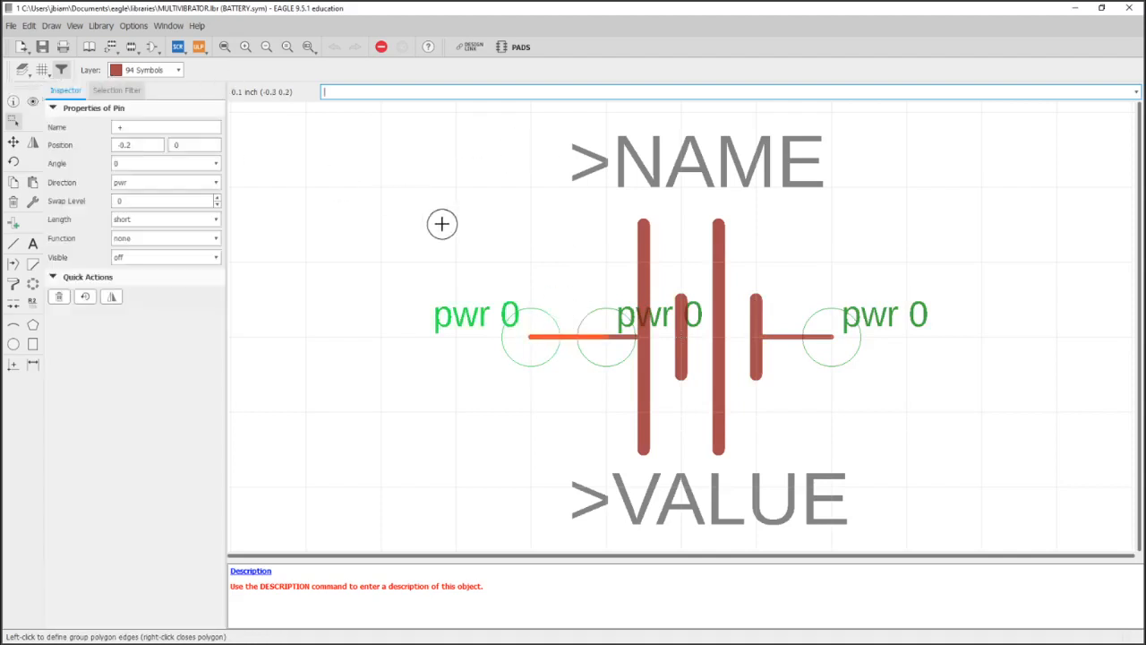
pyautogui.click(609, 338)
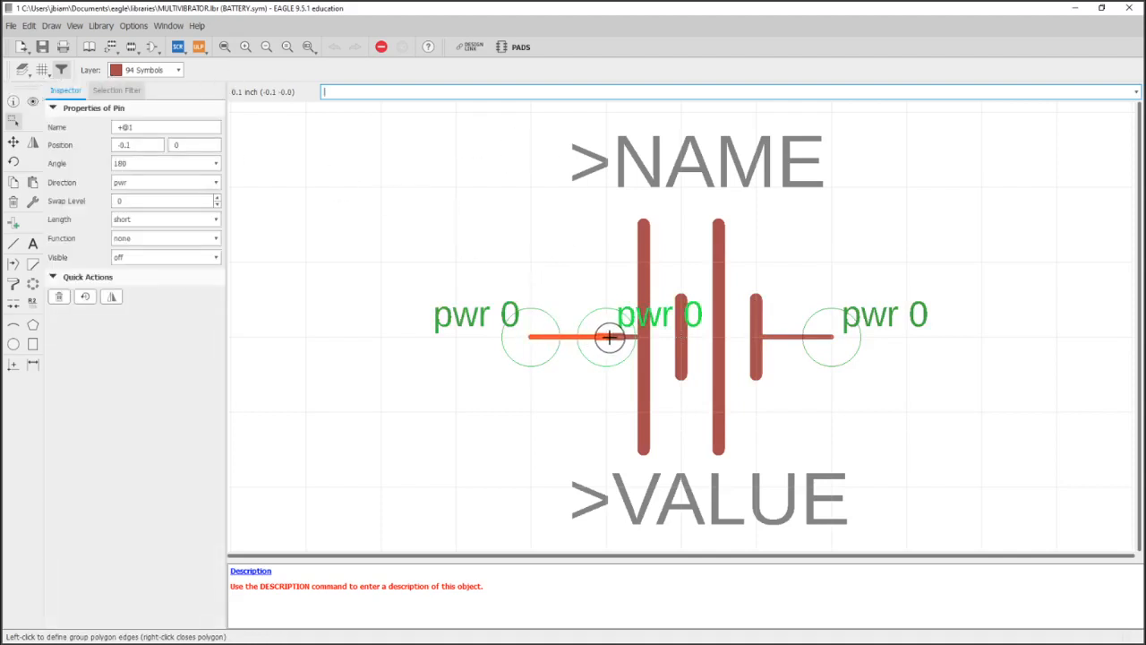
pyautogui.click(130, 127)
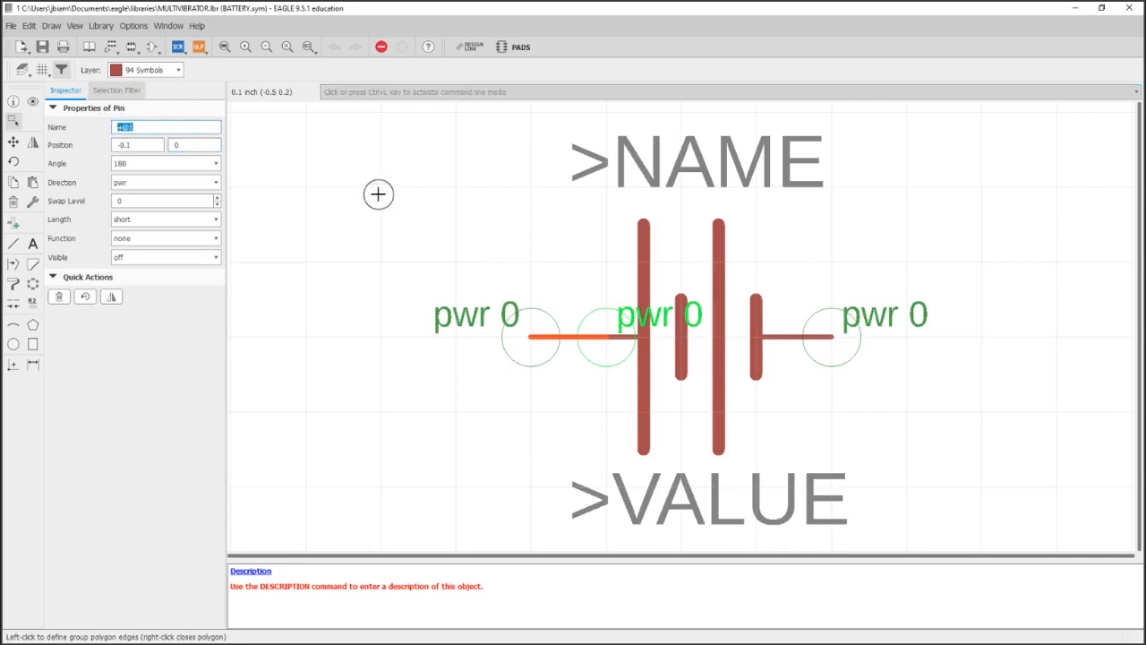
pyautogui.click(408, 204)
pyautogui.rightClick(594, 226)
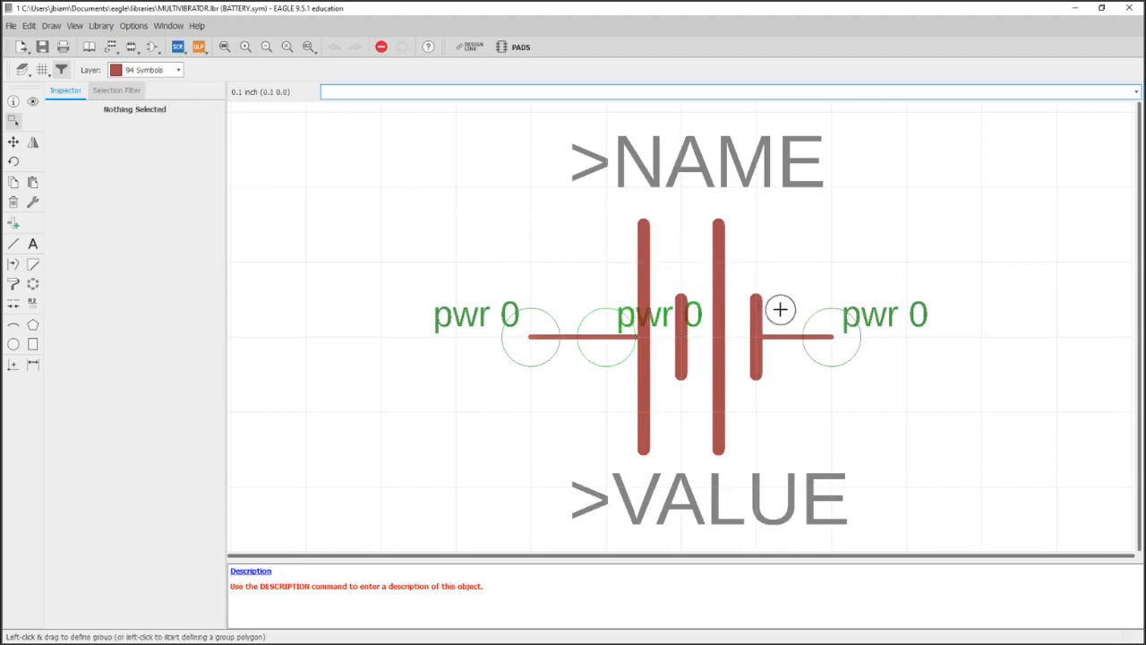
pyautogui.click(826, 337)
pyautogui.click(165, 128)
pyautogui.write('-')
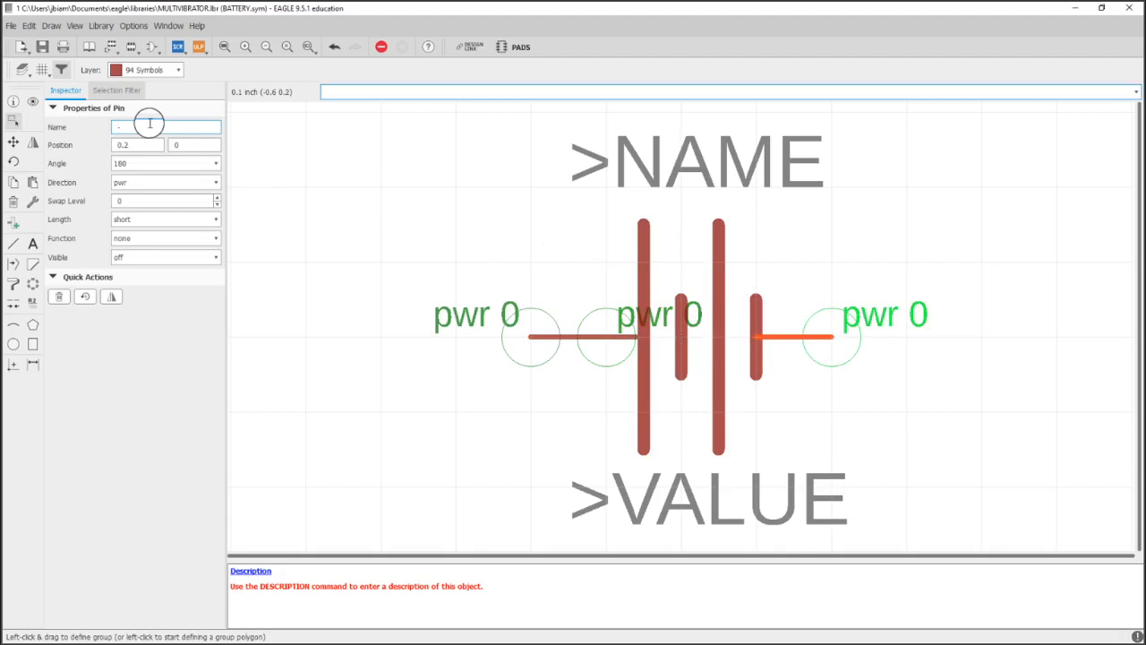
pyautogui.press('Return')
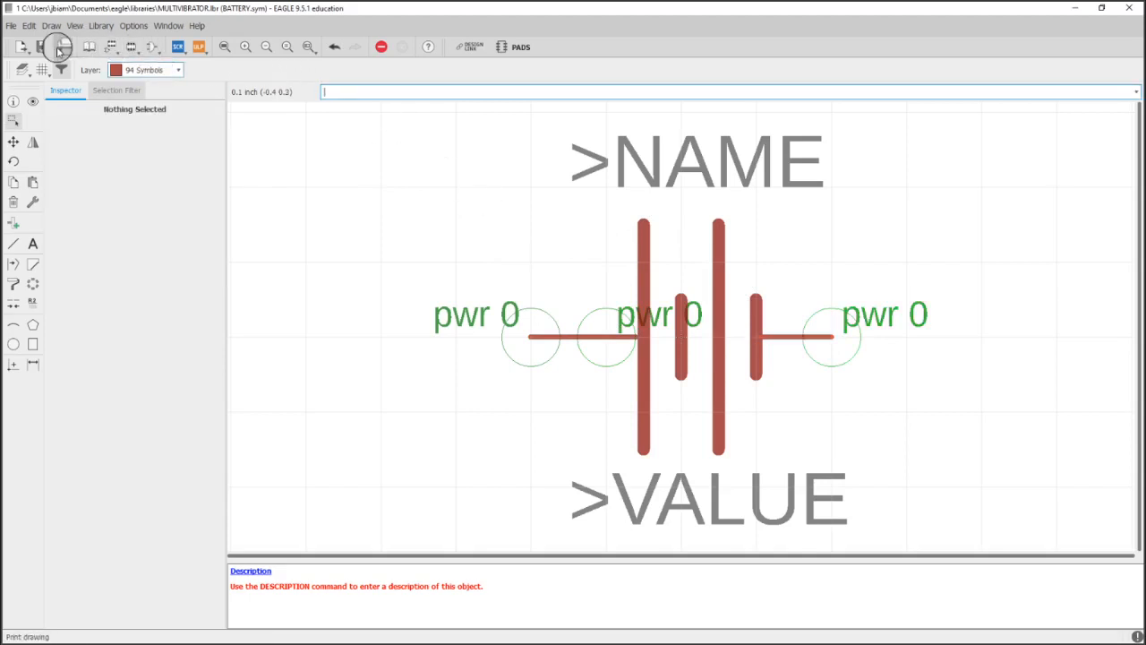
pyautogui.click(43, 50)
# - Open the BAT-HLD-001 device for editing and enlarge its LINX_BATT_HLDR package preview
pyautogui.click(90, 47)
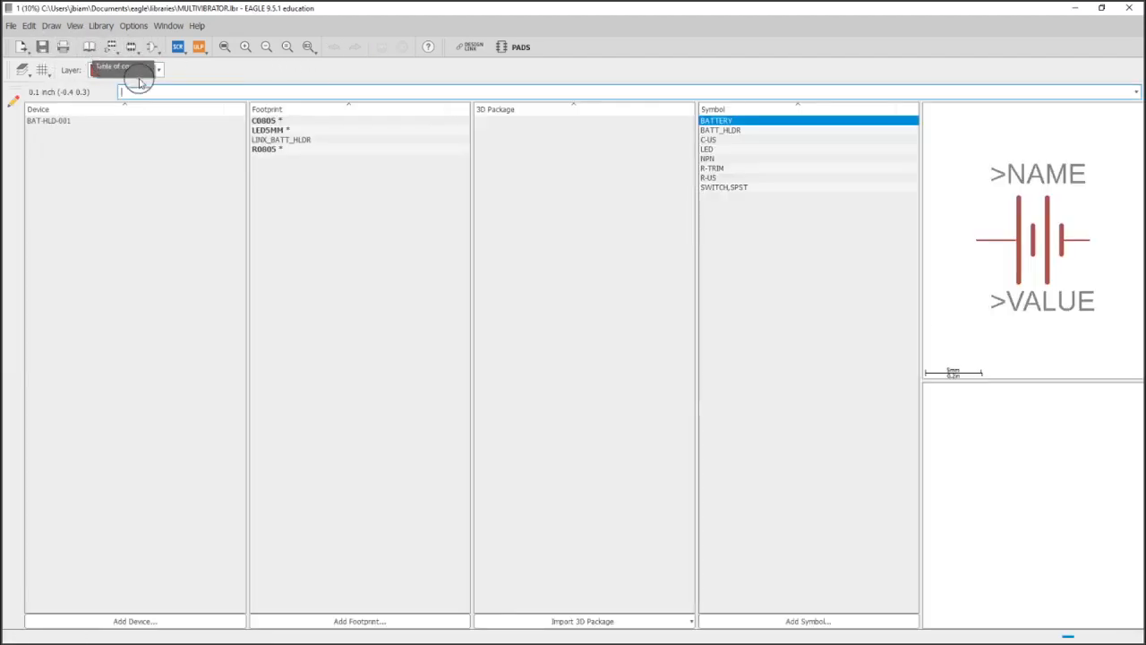
pyautogui.click(119, 121)
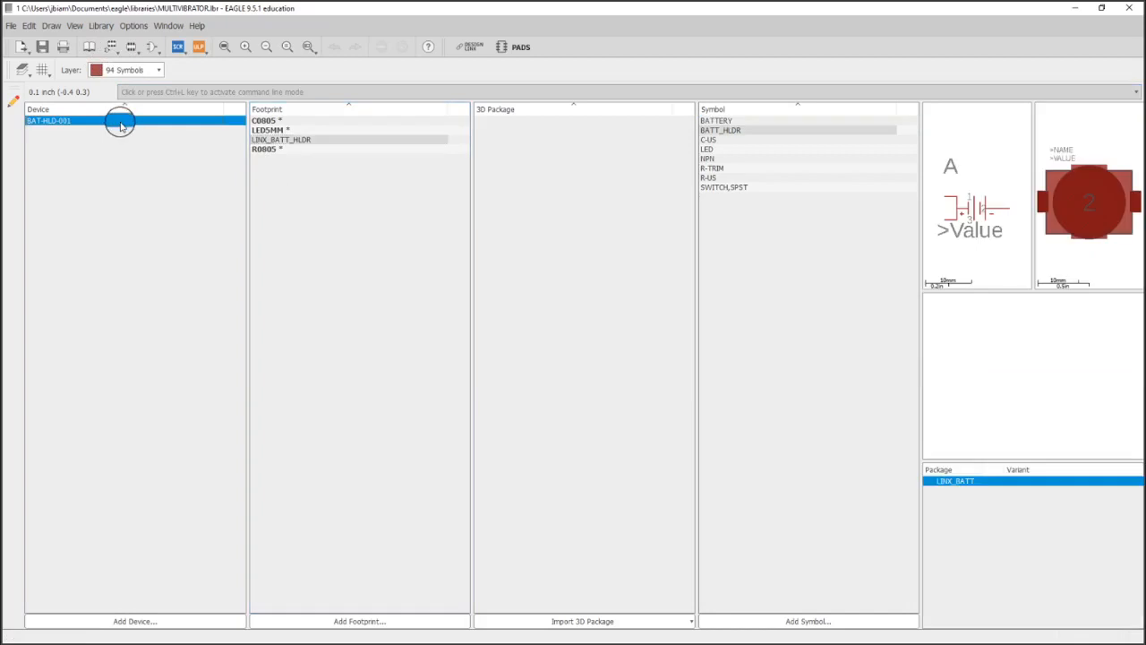
pyautogui.doubleClick(119, 121)
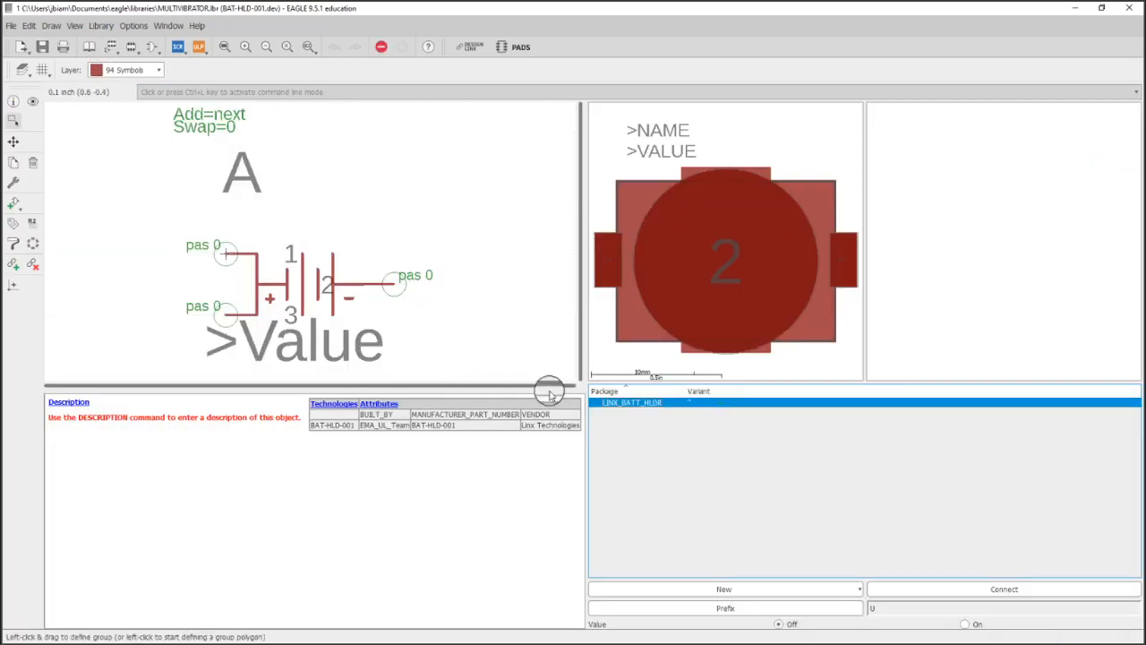
pyautogui.moveTo(596, 385); pyautogui.dragTo(596, 455)
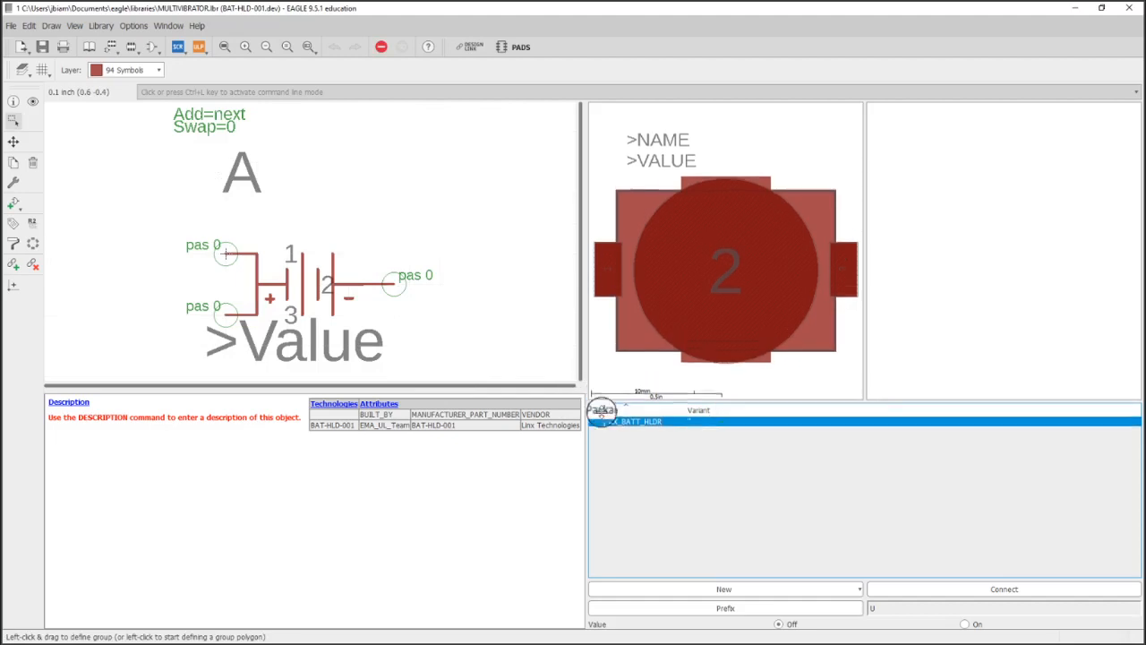
# - Cancel the stray group outline, save the device and return to the library overview
pyautogui.click(466, 368)
pyautogui.press('Escape')
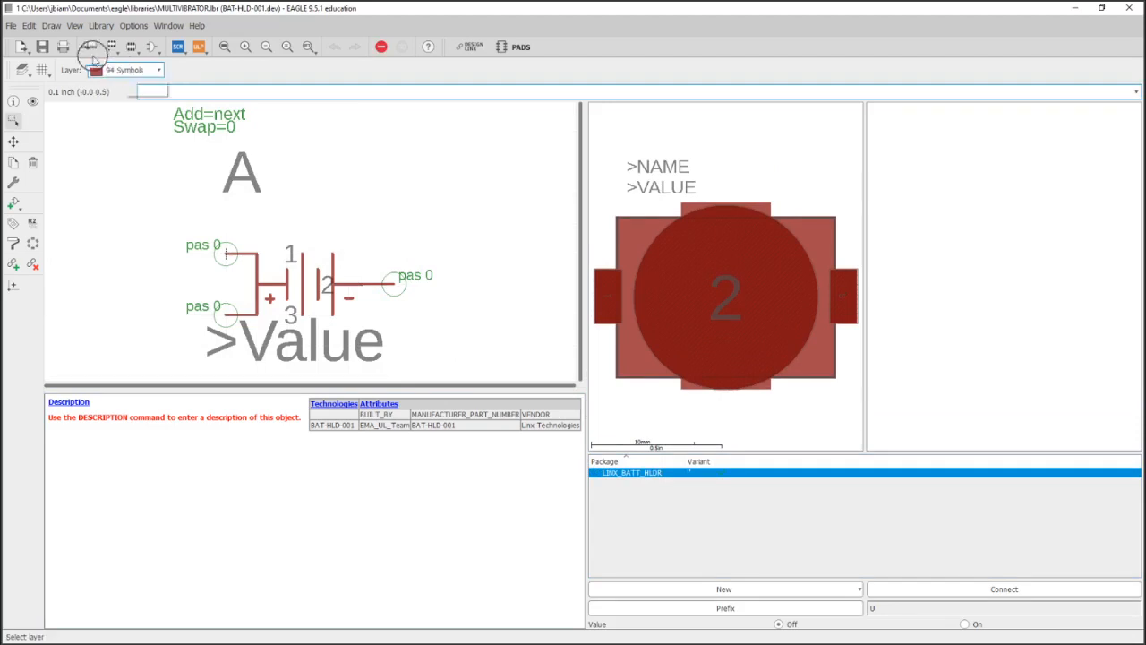
pyautogui.click(42, 47)
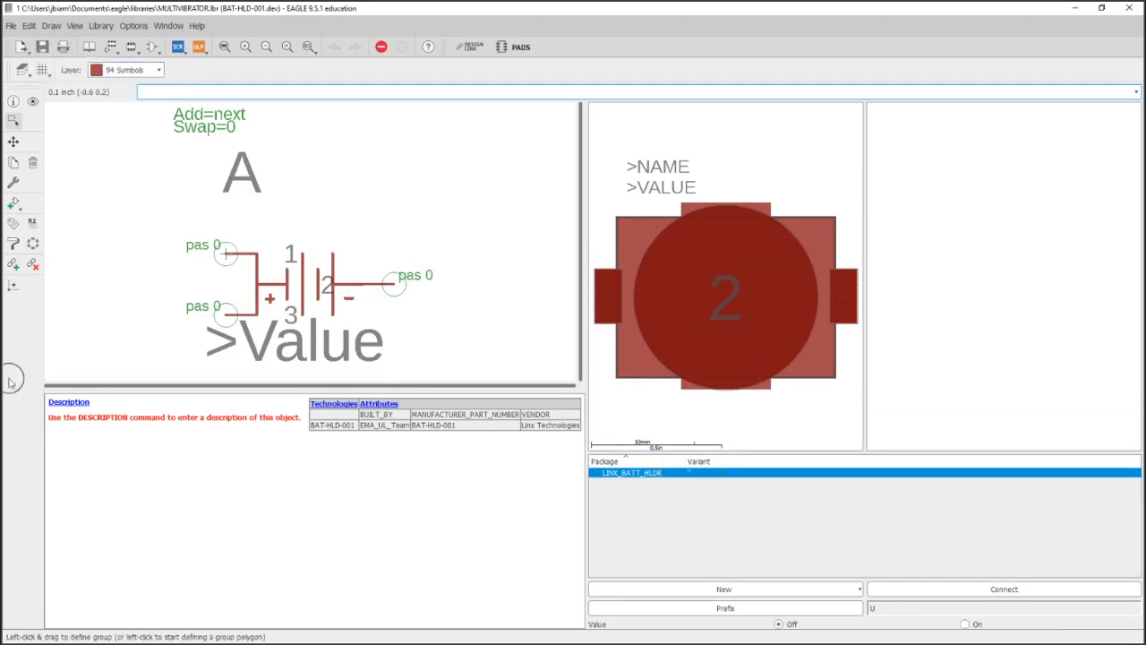
pyautogui.click(90, 47)
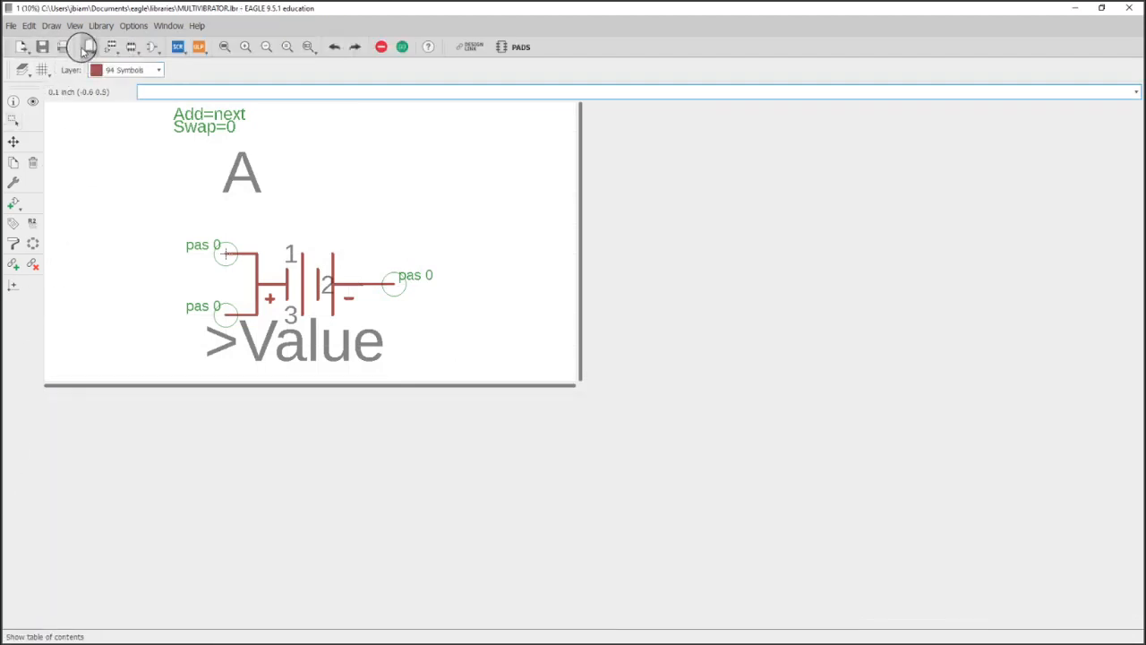